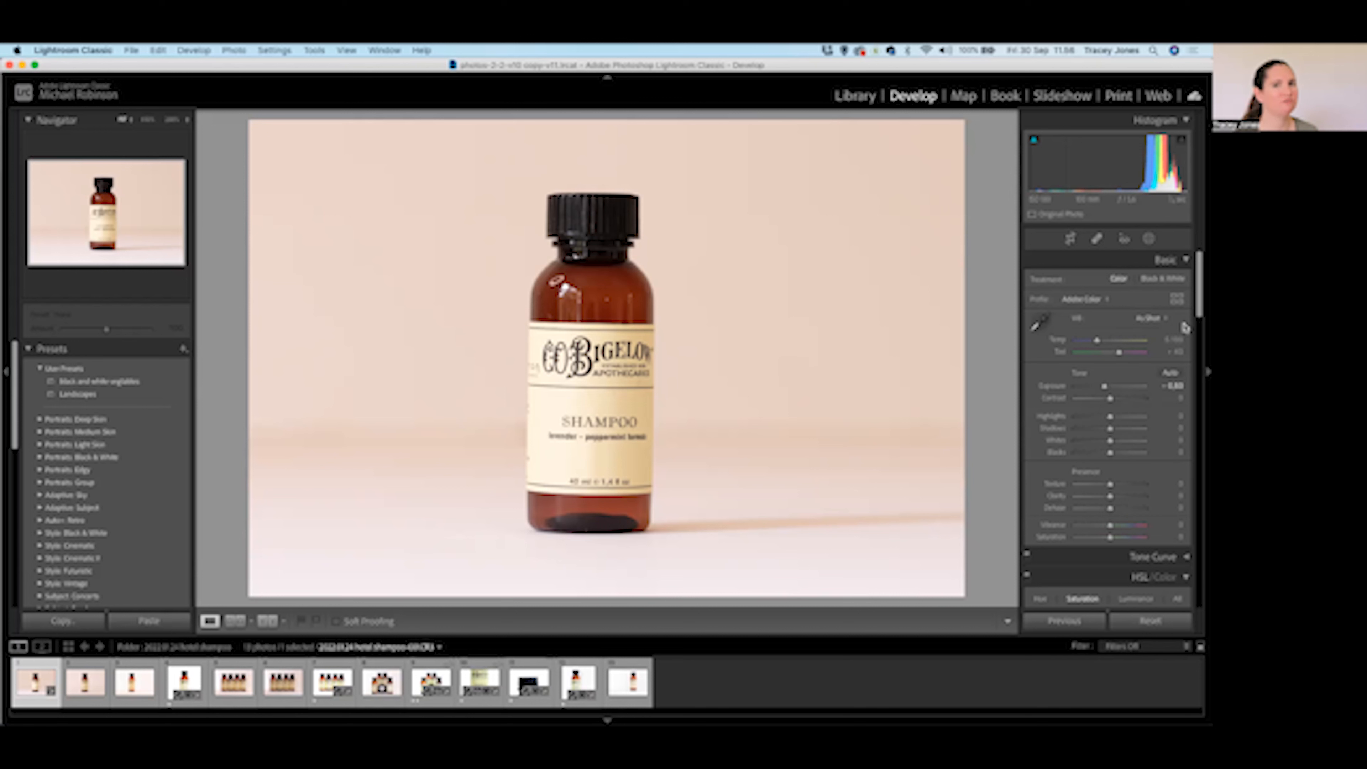
# Try the Auto, Daylight, Cloudy and Shade white balance presets on the shampoo bottle photo.
pyautogui.click(1166, 319)
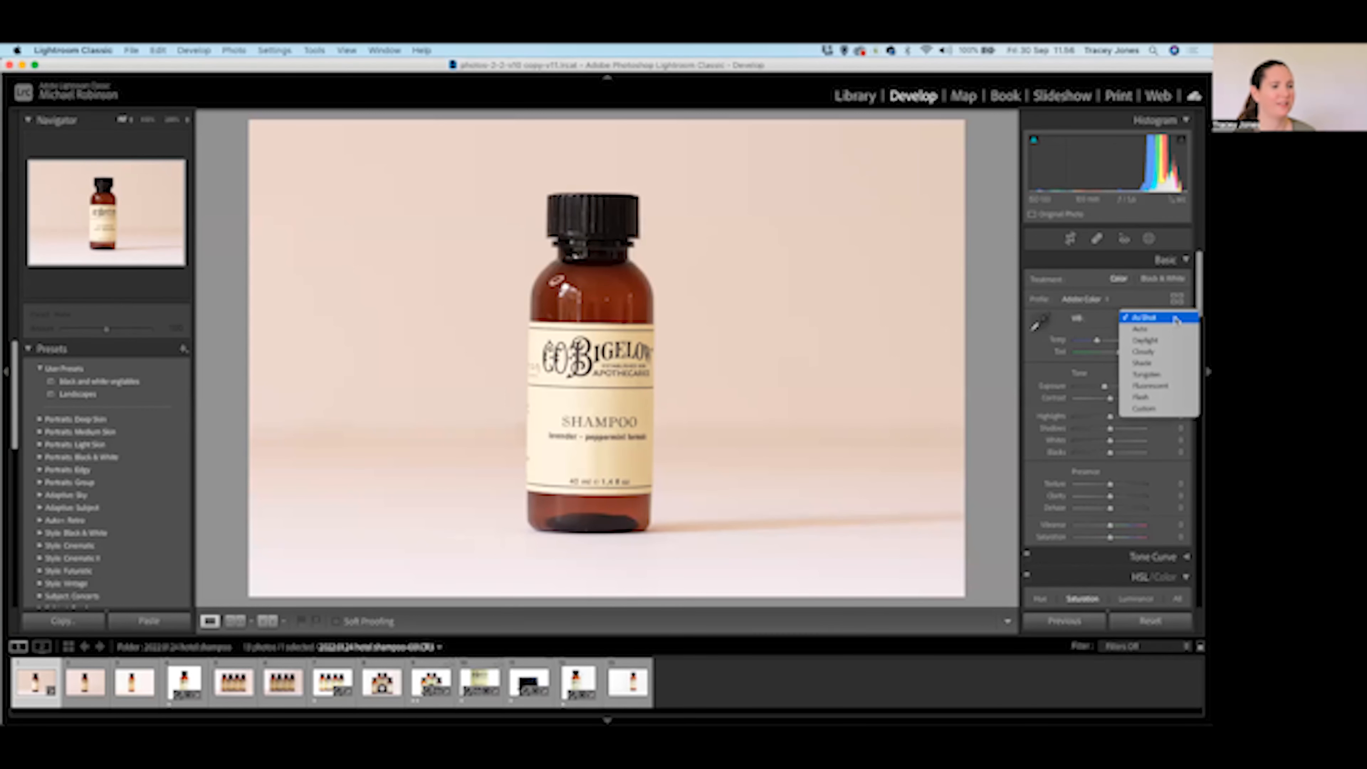
pyautogui.click(1163, 328)
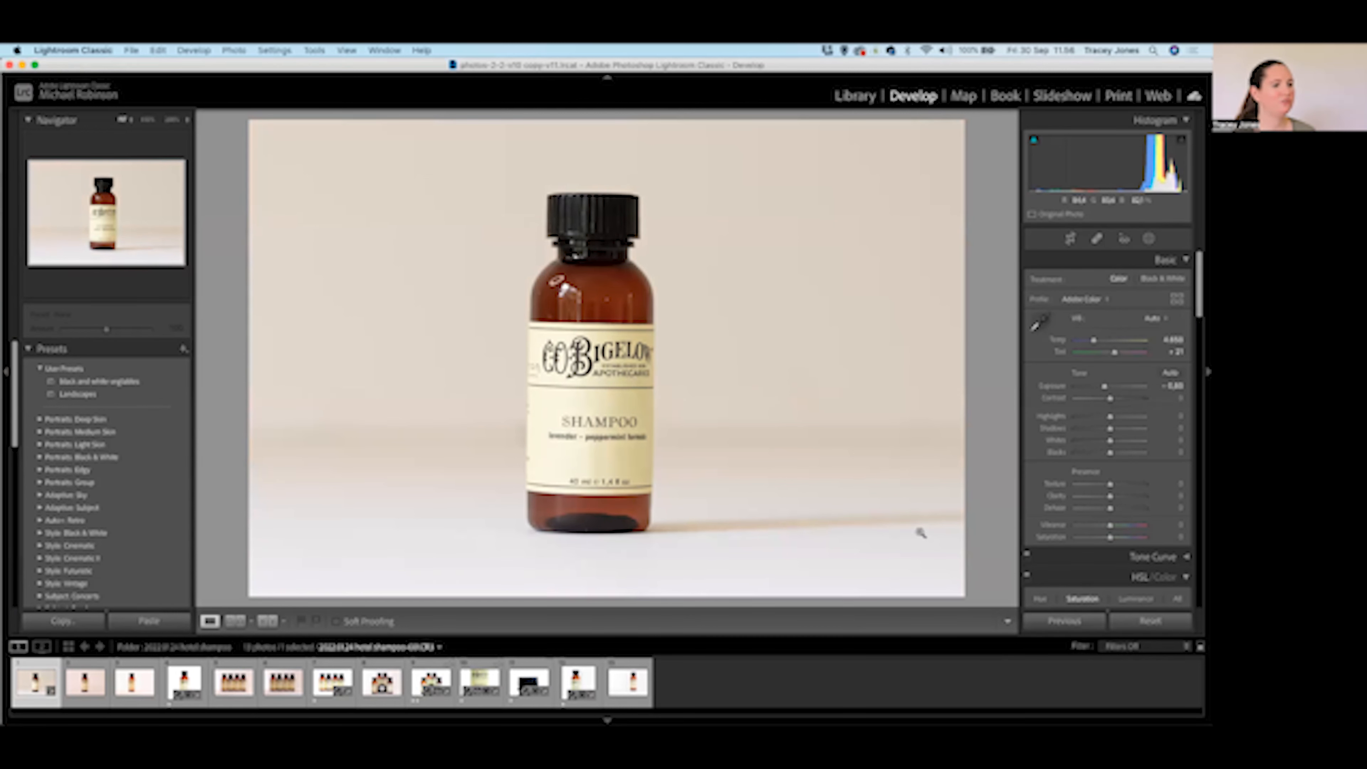
pyautogui.click(1153, 320)
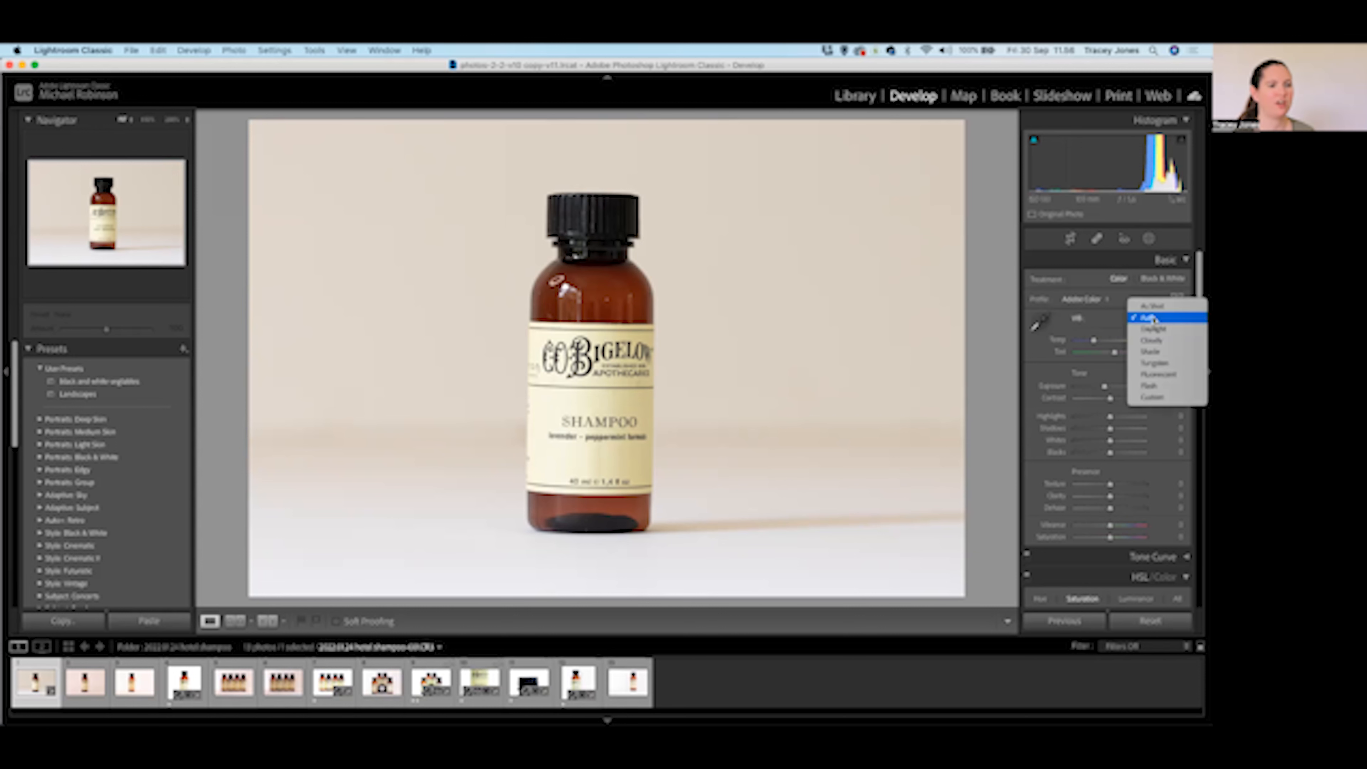
pyautogui.click(1172, 329)
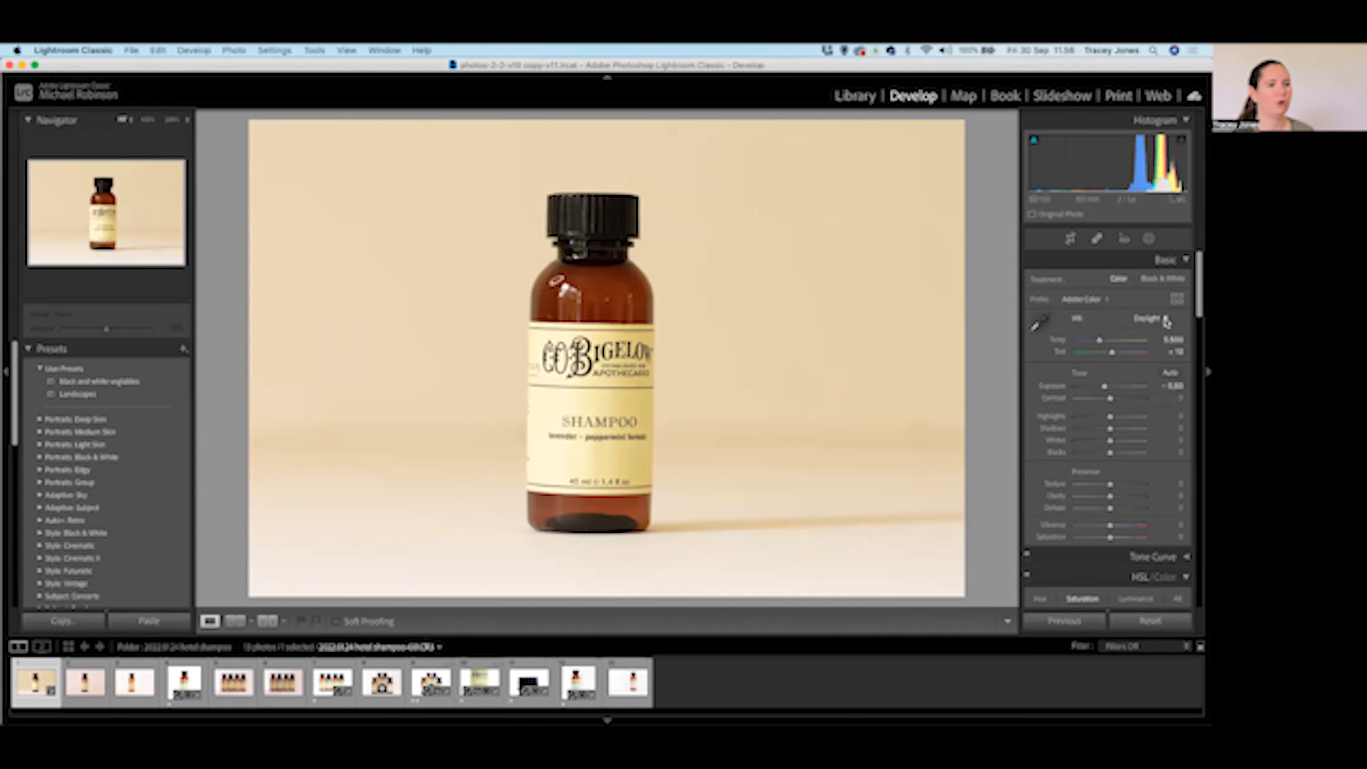
pyautogui.click(1163, 321)
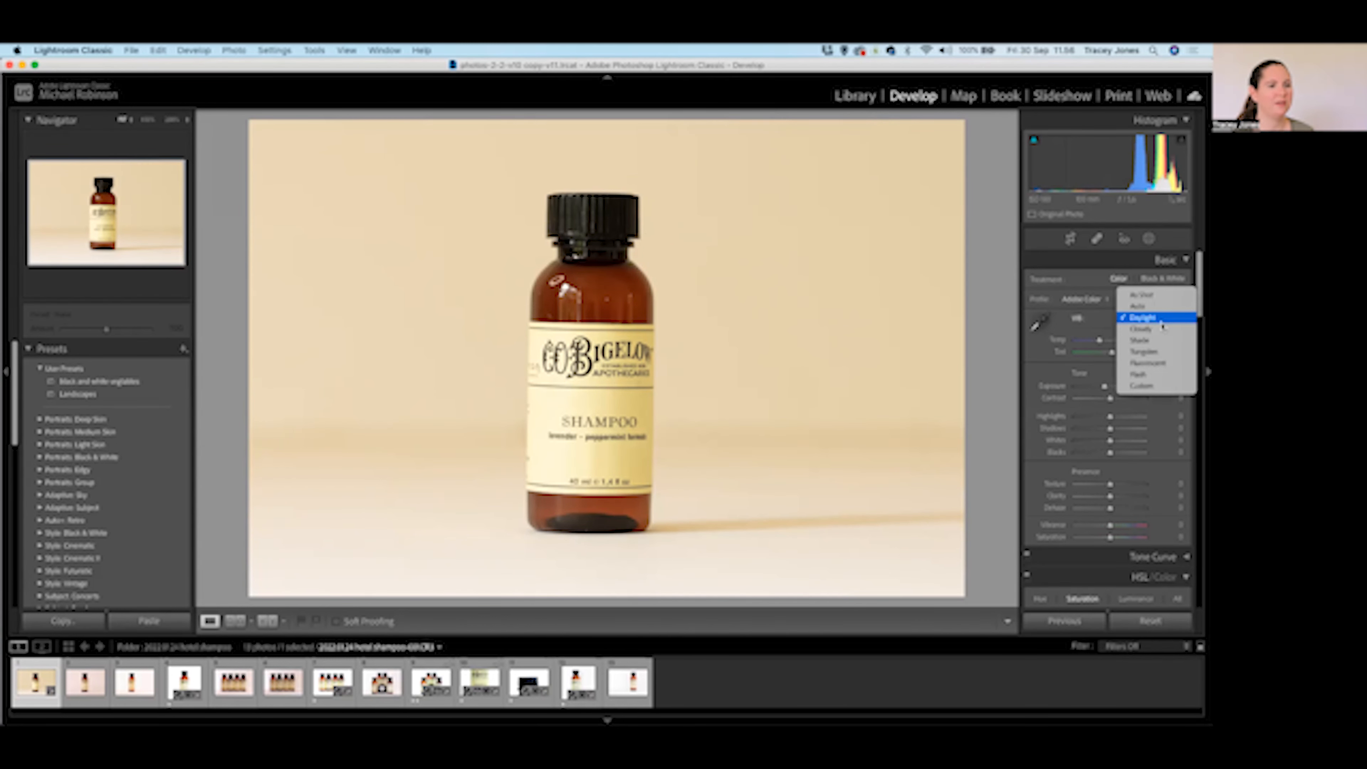
pyautogui.click(1161, 329)
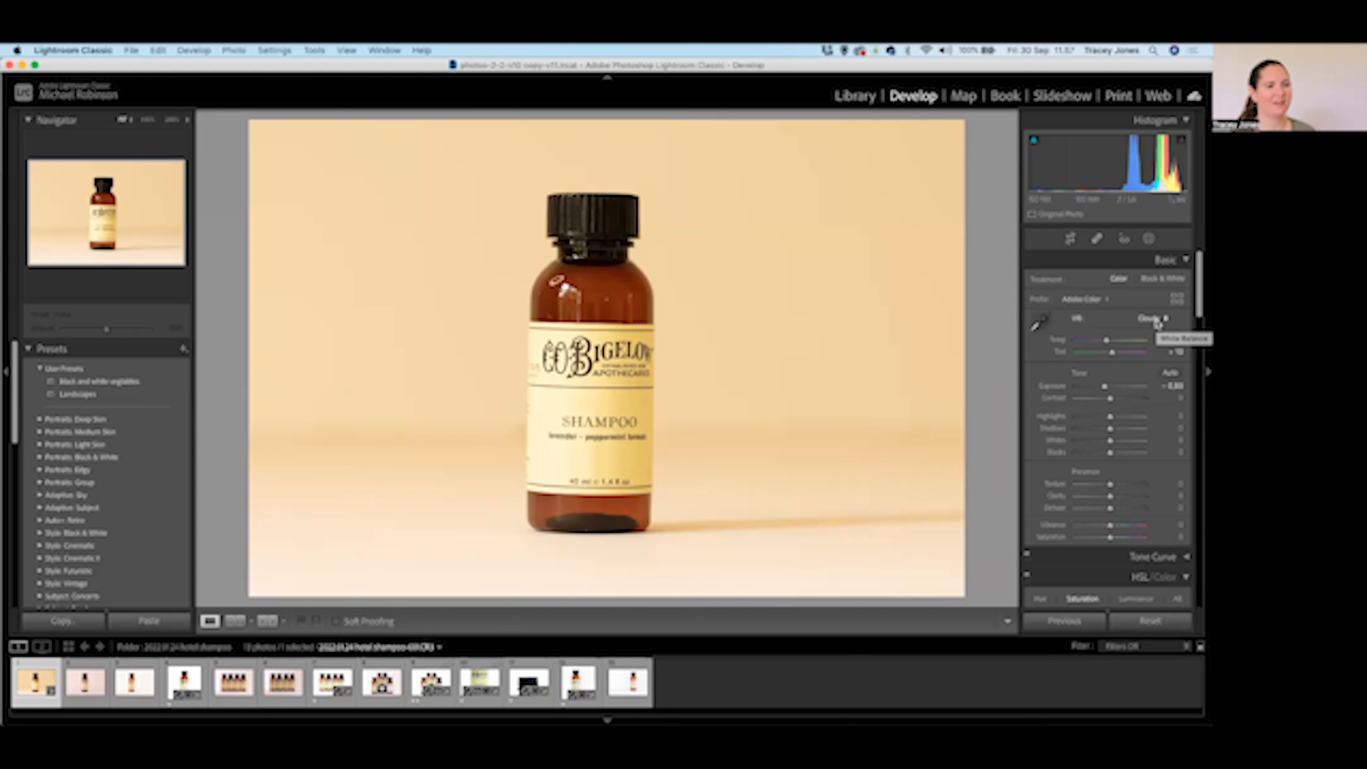
pyautogui.click(1157, 321)
pyautogui.click(1156, 329)
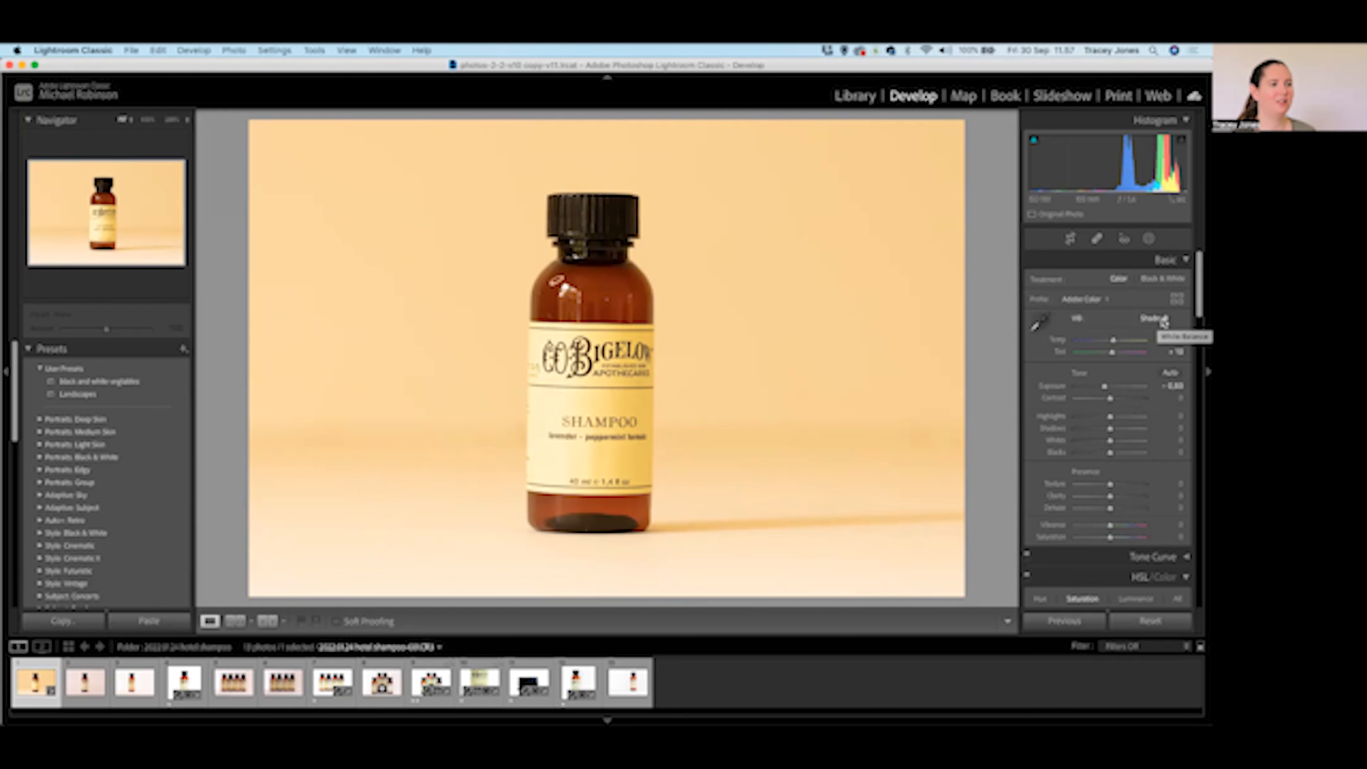
# Try the Tungsten, Fluorescent and Flash white balance presets on the shampoo bottle photo.
pyautogui.click(1164, 322)
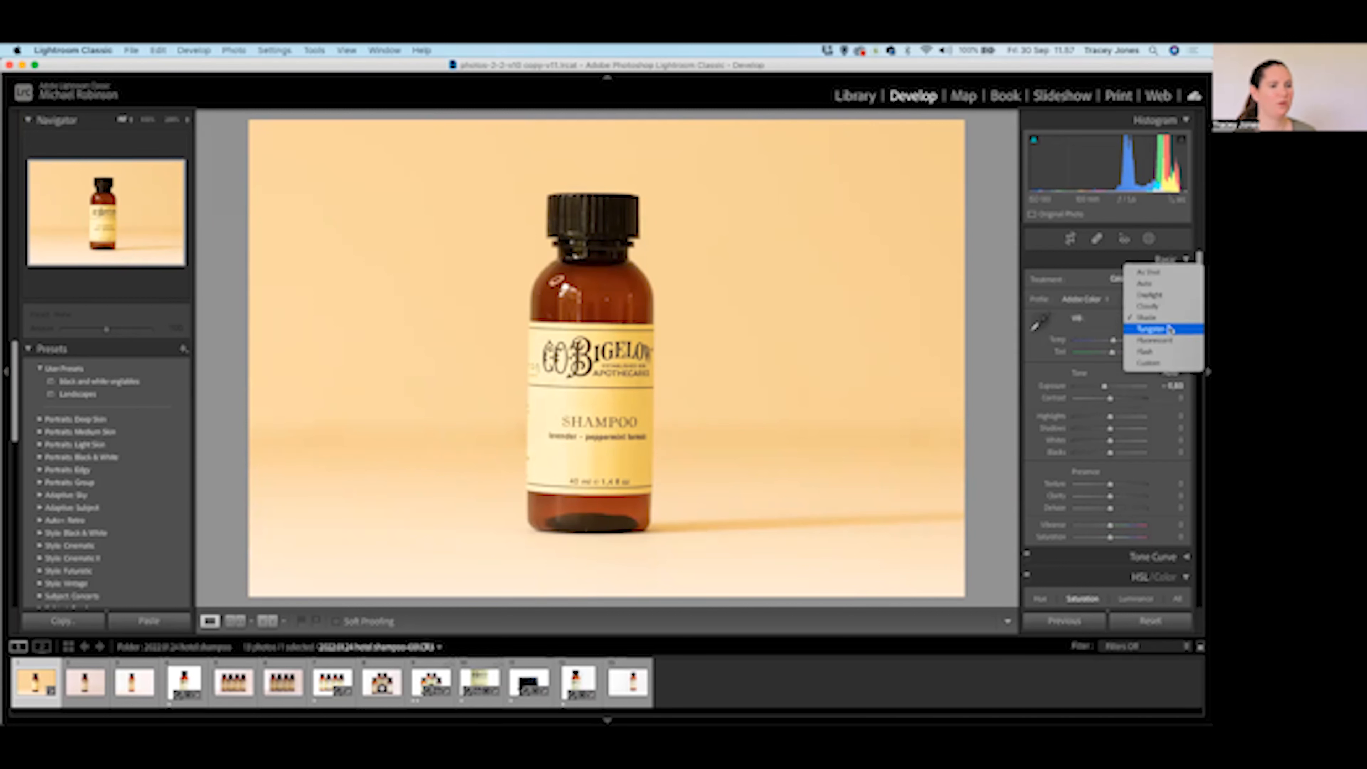
pyautogui.click(1163, 329)
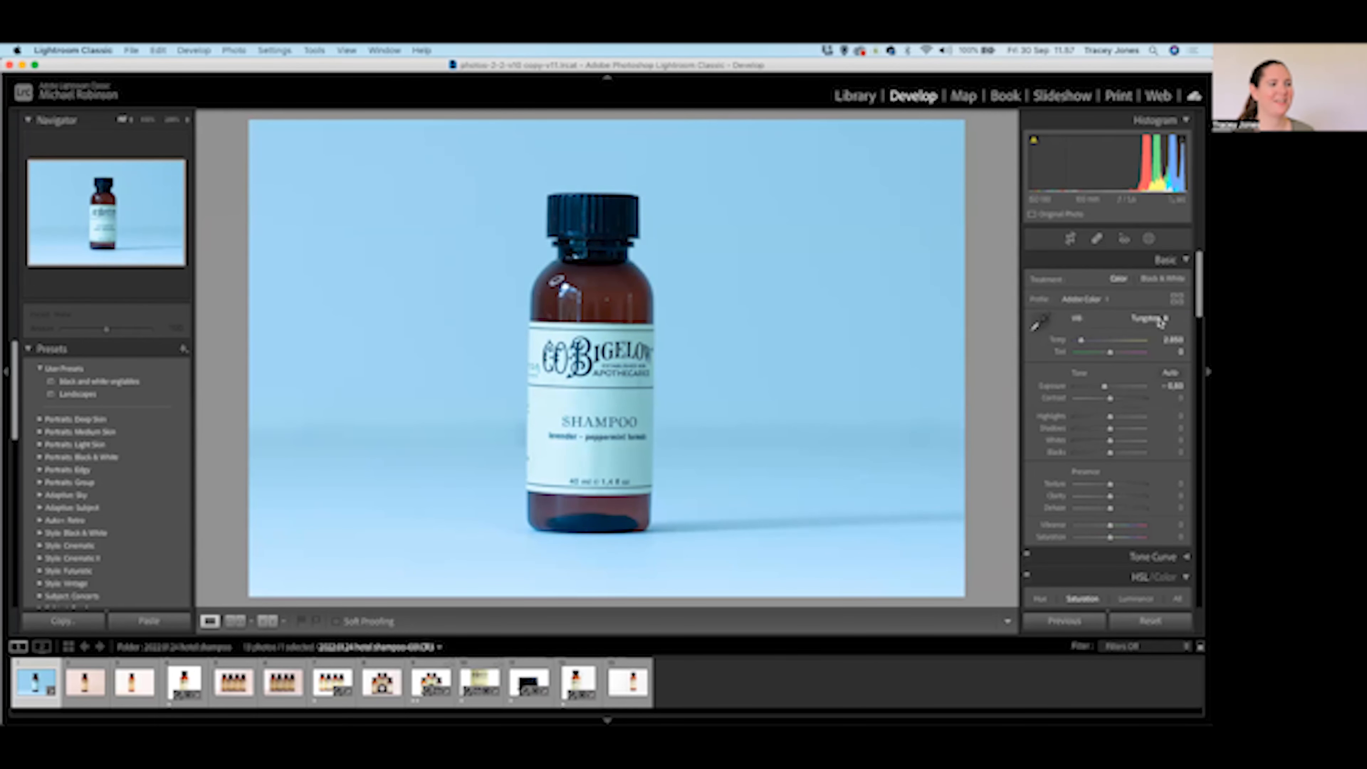
pyautogui.click(1162, 323)
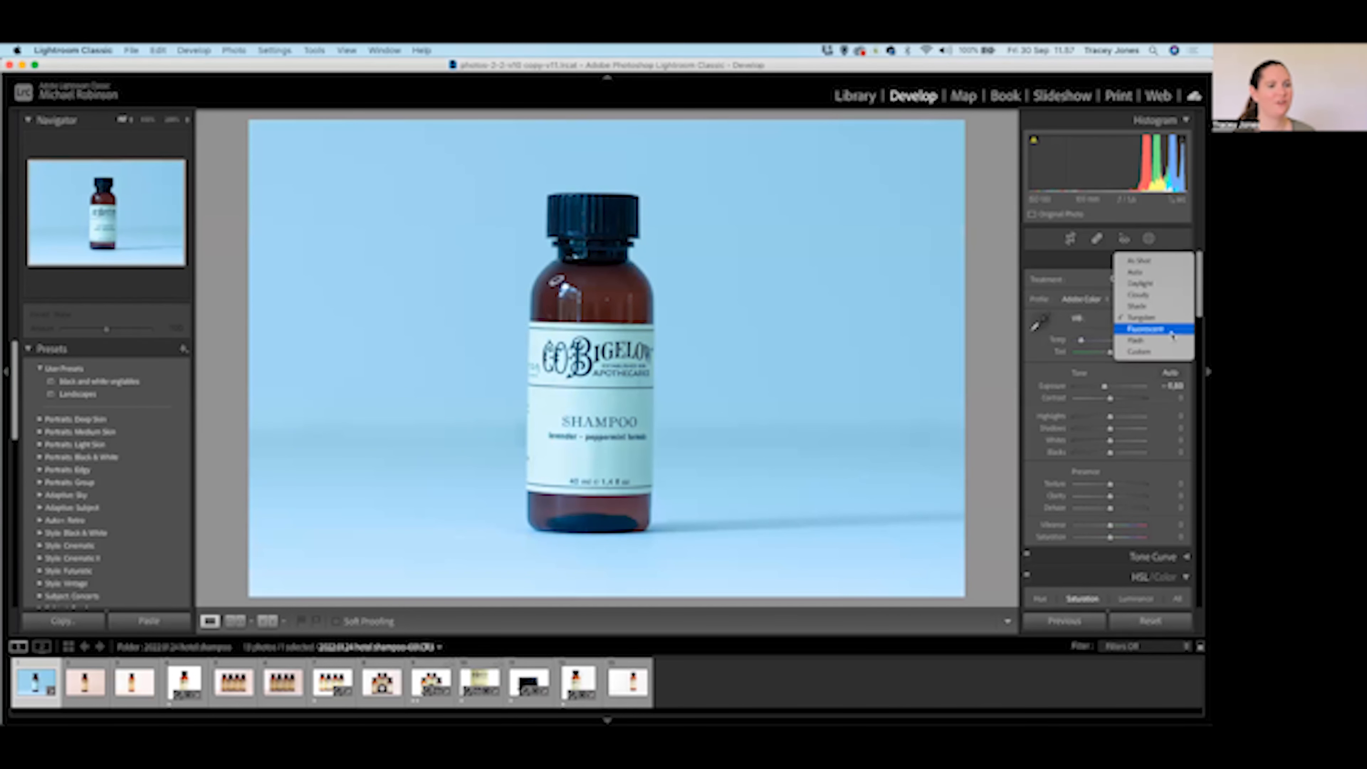
pyautogui.click(1169, 330)
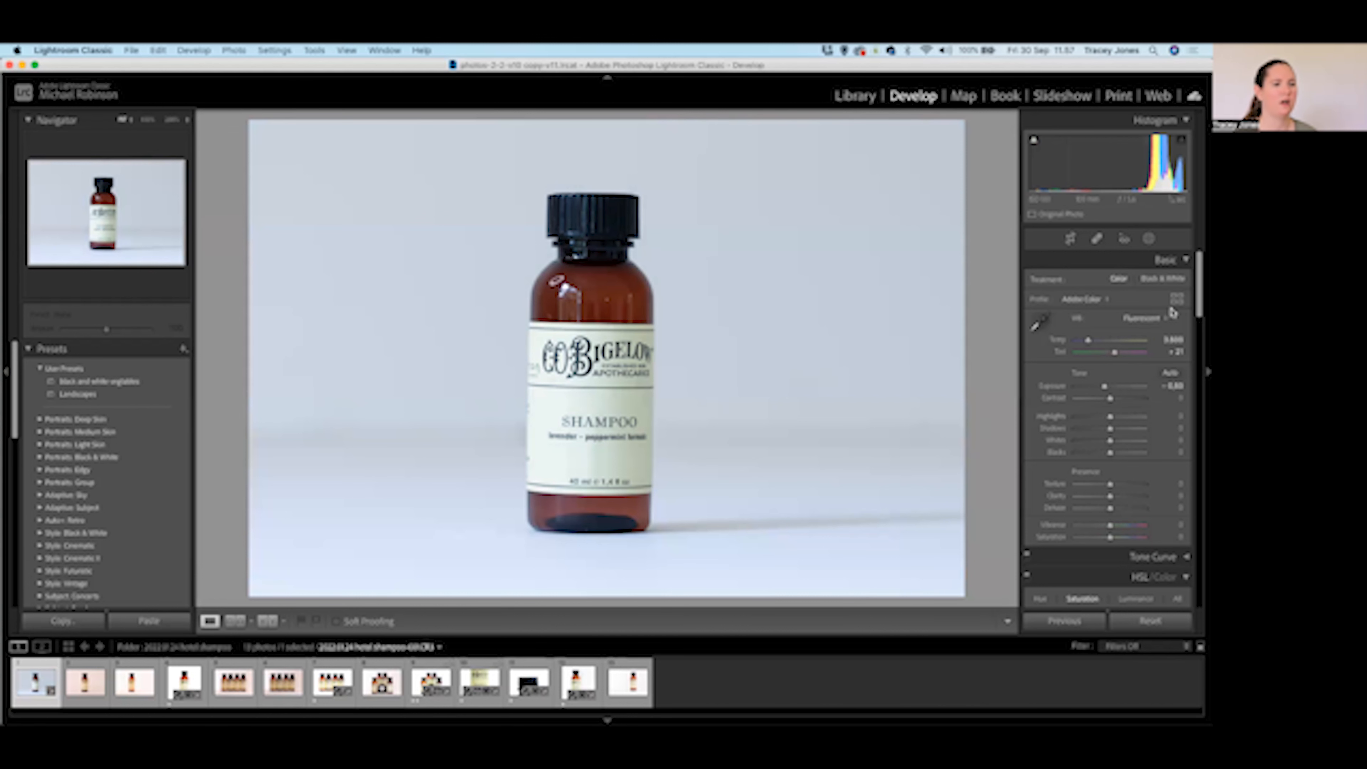
pyautogui.click(1165, 318)
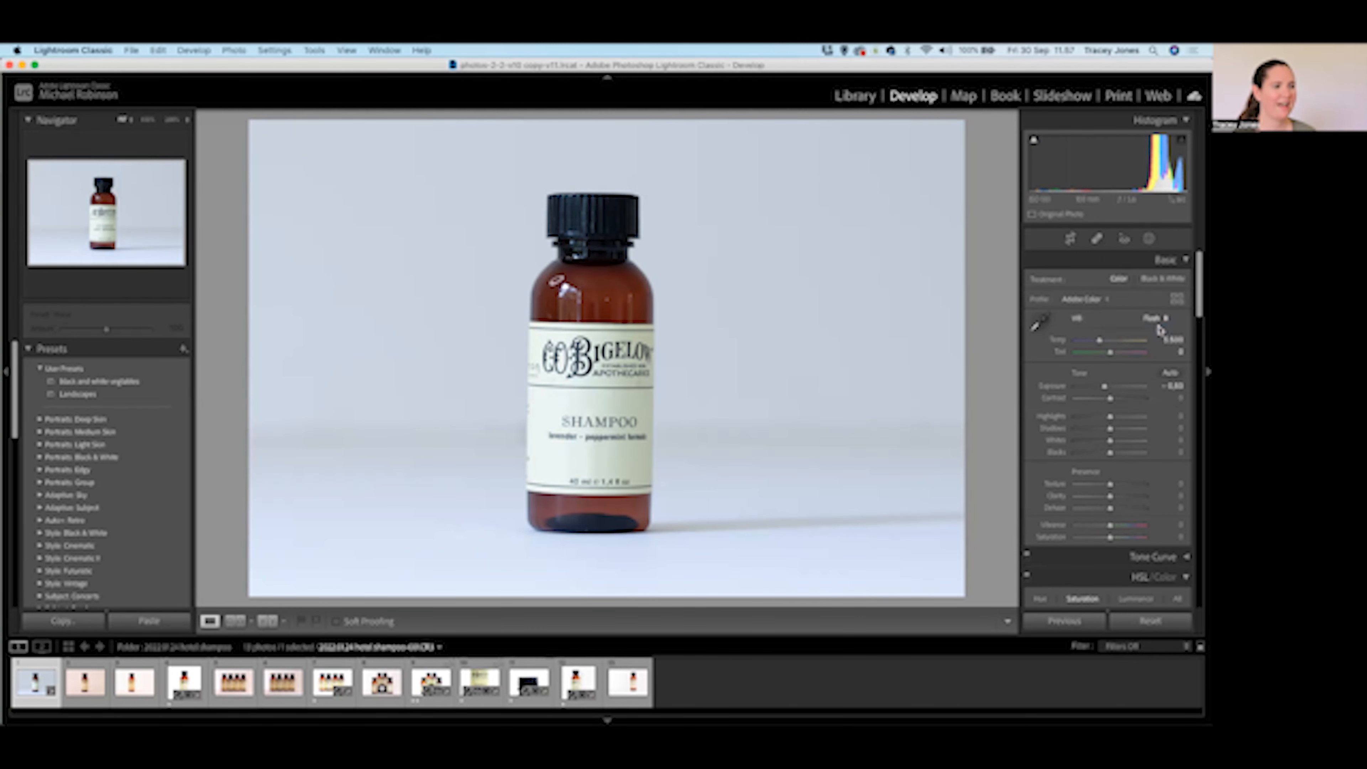
pyautogui.click(1161, 329)
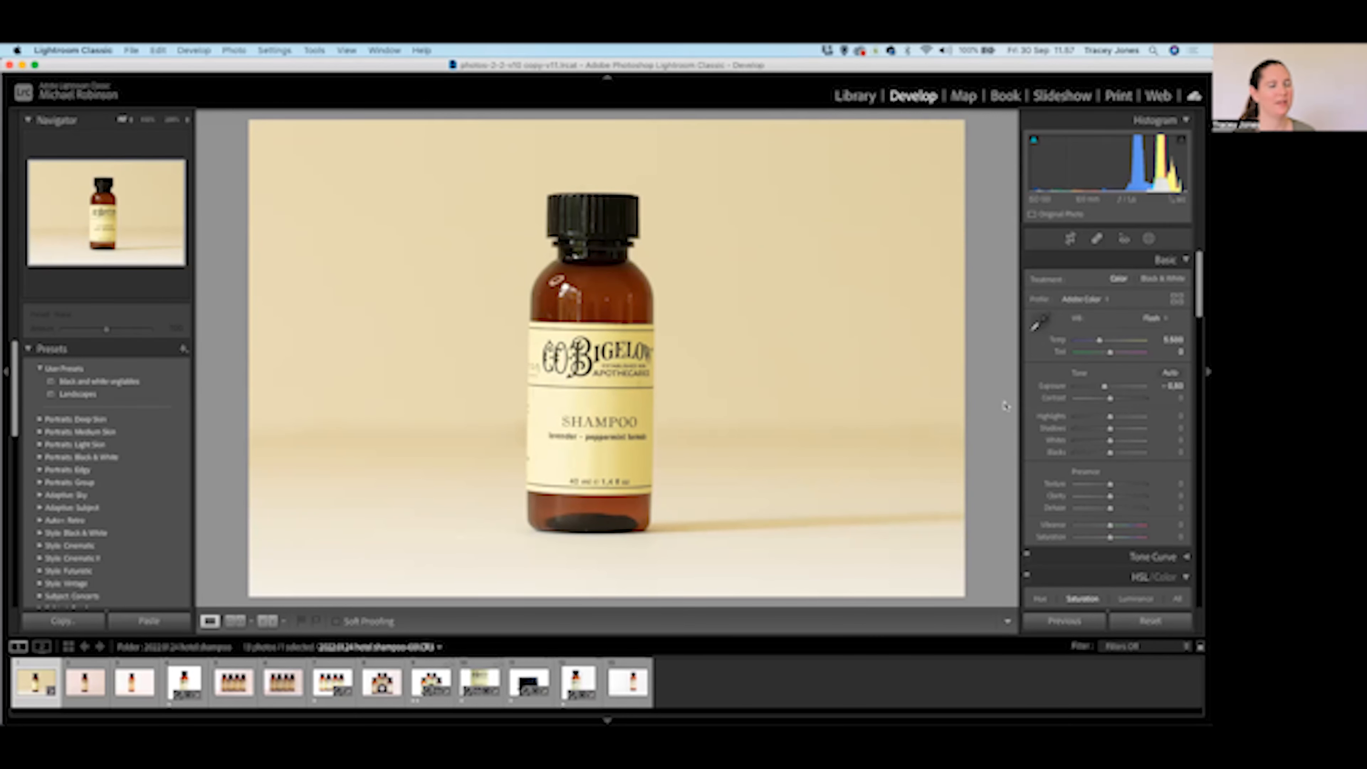
# Set the bottle photo to Custom white balance with a warmer temperature and more magenta tint, and sample the pale backdrop with the White Balance Selector.
pyautogui.click(1163, 319)
pyautogui.click(1155, 329)
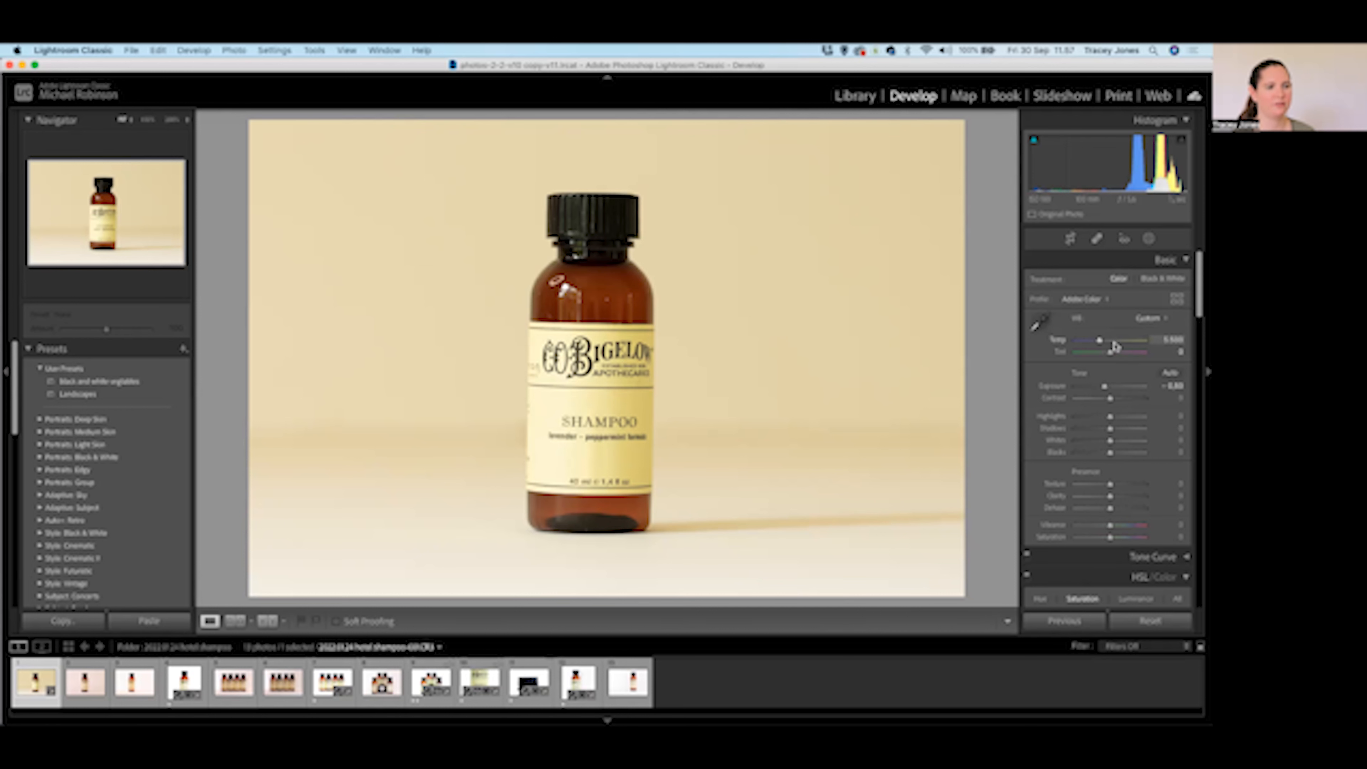
pyautogui.moveTo(1100, 344)
pyautogui.mouseDown()
pyautogui.moveTo(1088, 343)
pyautogui.moveTo(1125, 355)
pyautogui.moveTo(1074, 356)
pyautogui.moveTo(1163, 359)
pyautogui.moveTo(1071, 345)
pyautogui.moveTo(1113, 345)
pyautogui.mouseUp()
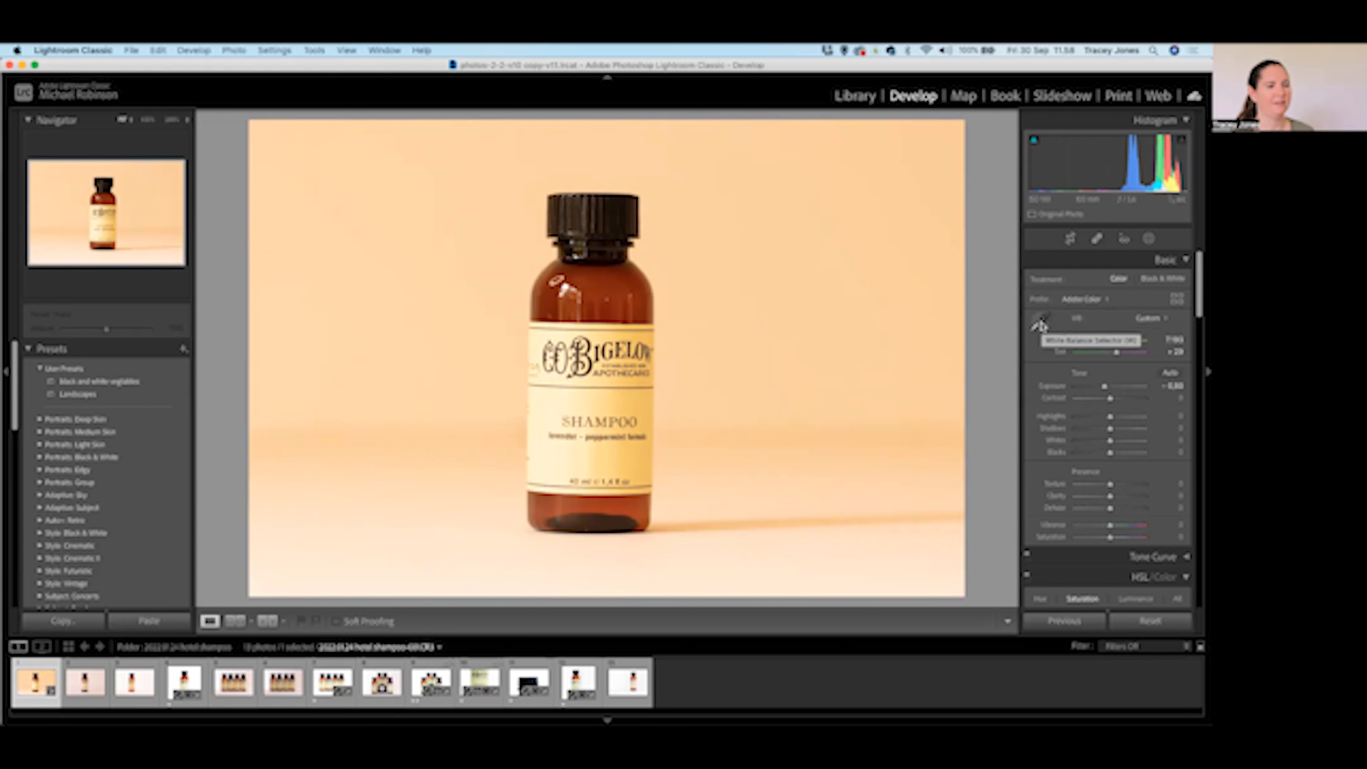
pyautogui.click(1040, 325)
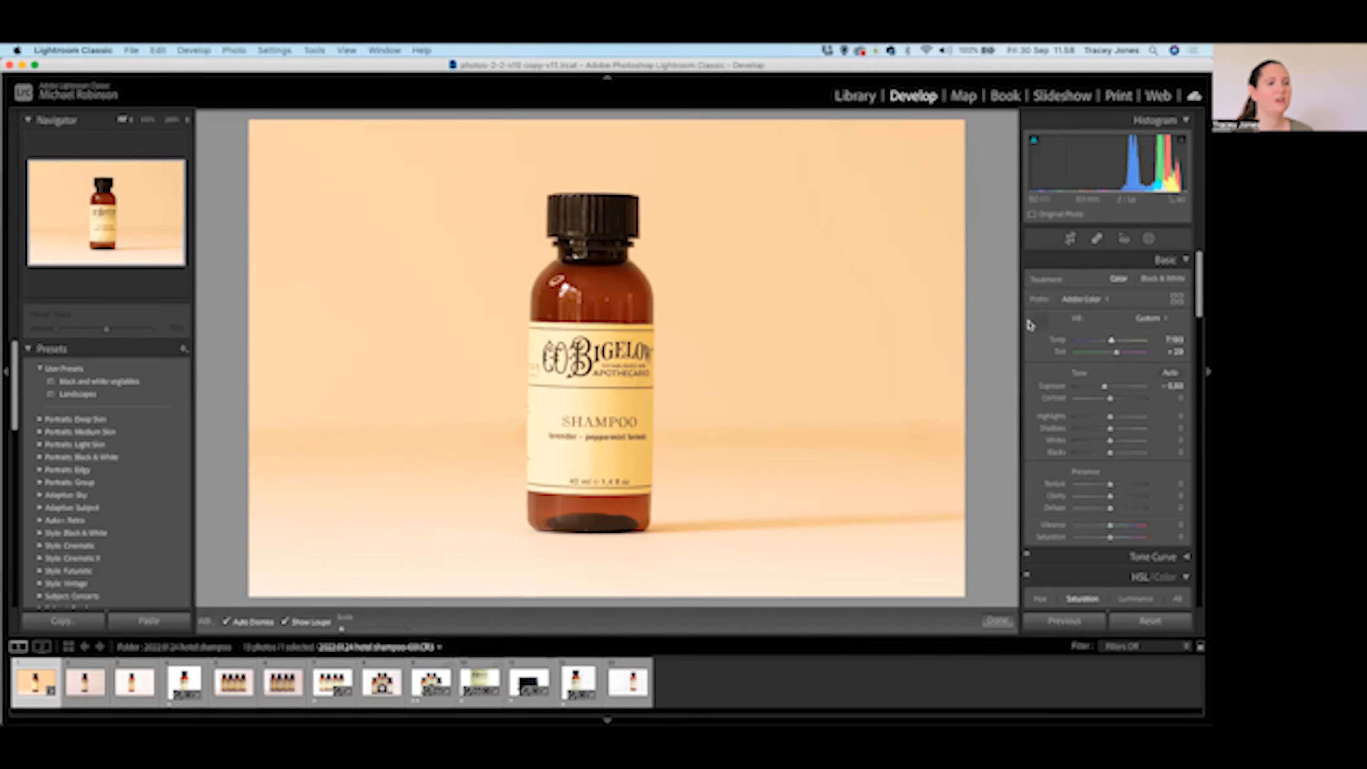
pyautogui.click(883, 248)
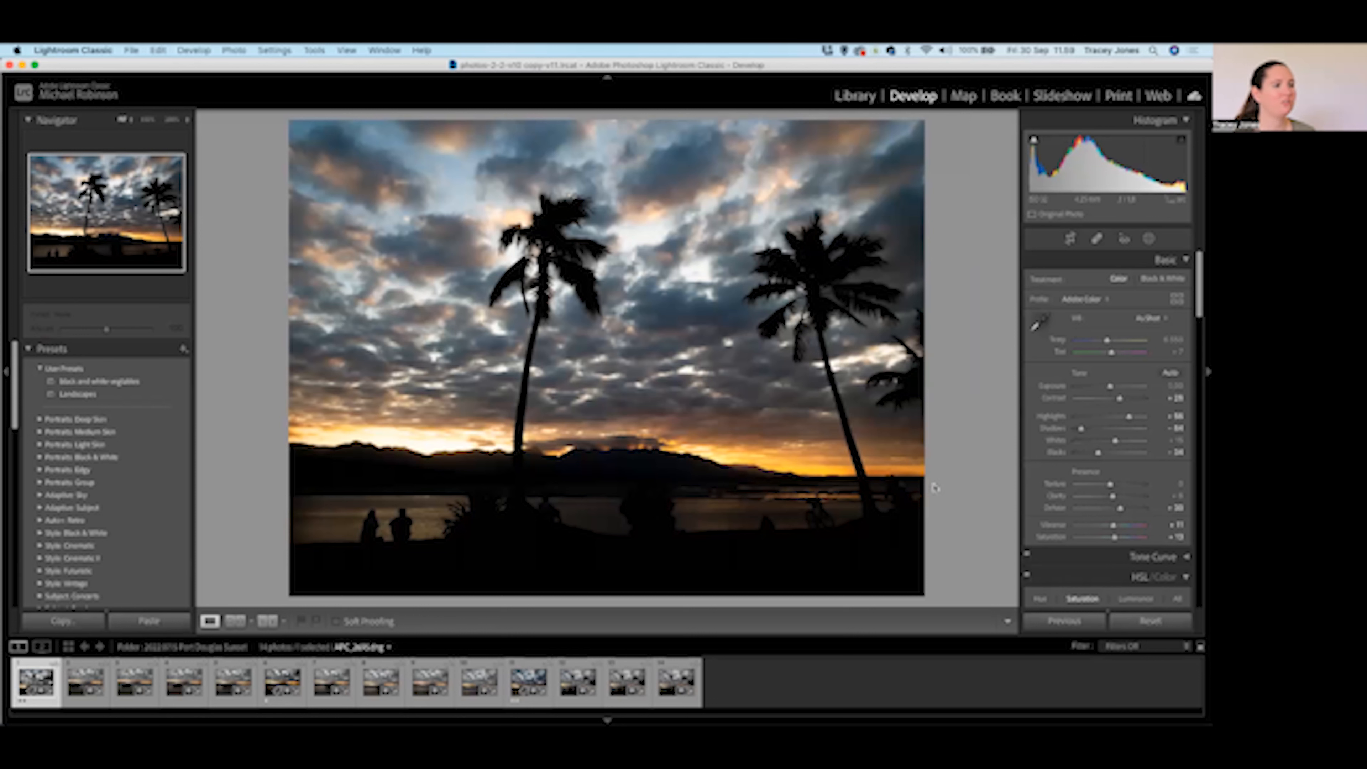
# Try the Auto, Daylight, Cloudy and Shade white balance presets on the palm tree sunset photo.
pyautogui.rightClick(966, 427)
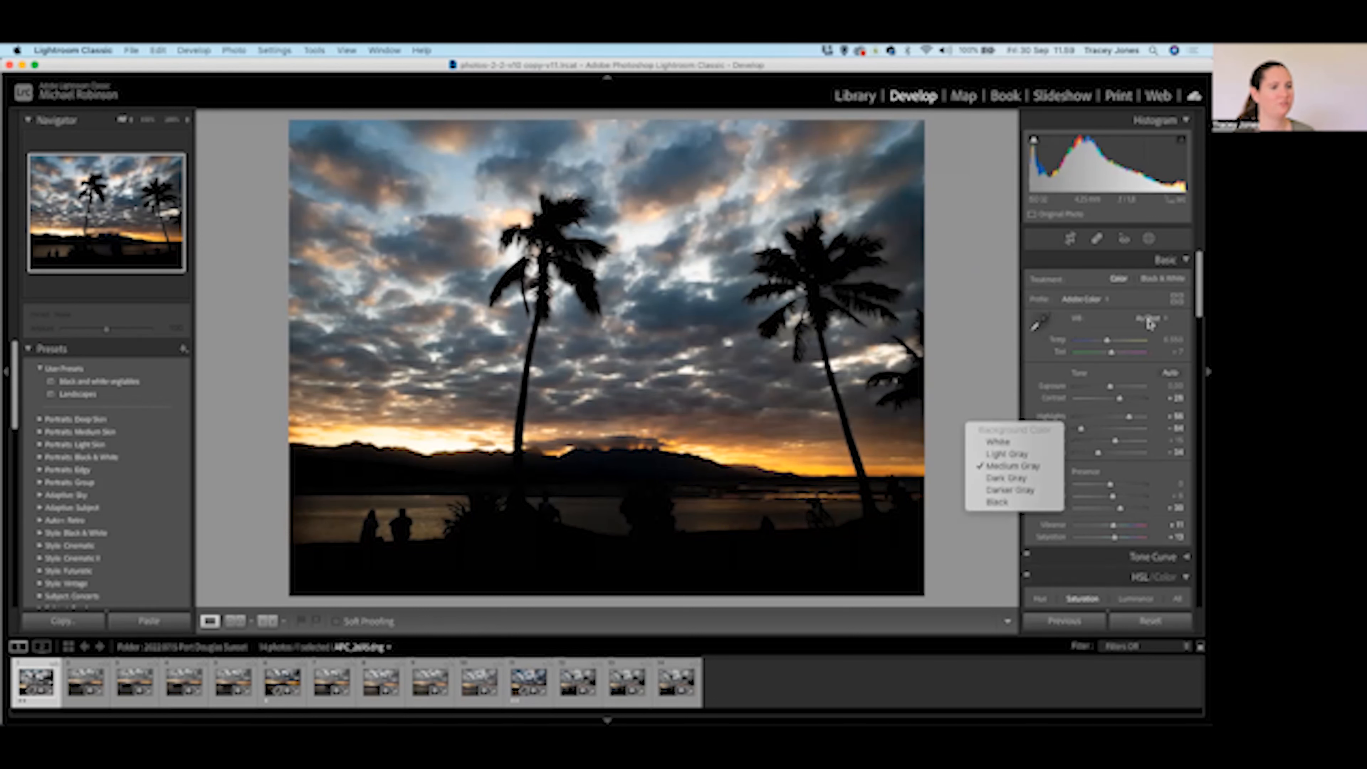
pyautogui.click(1149, 322)
pyautogui.click(1150, 321)
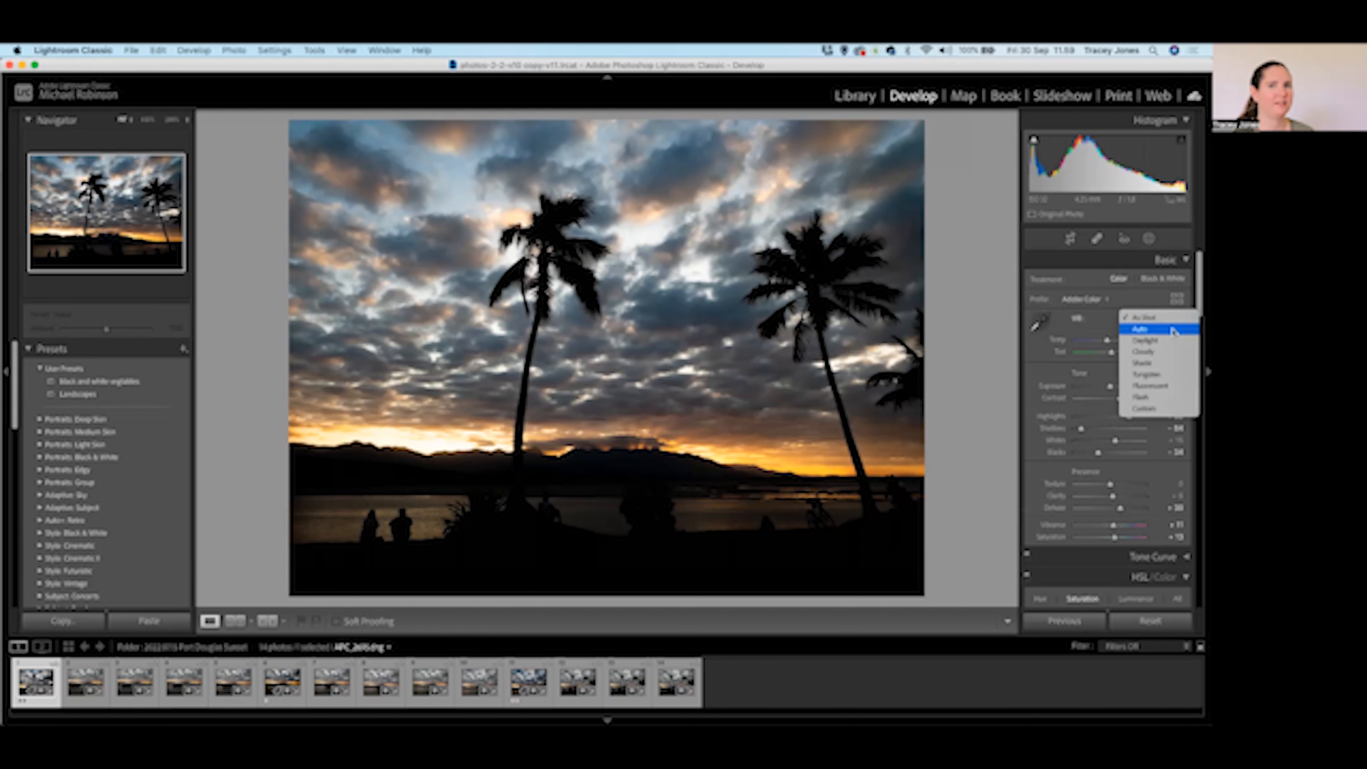
pyautogui.click(1174, 331)
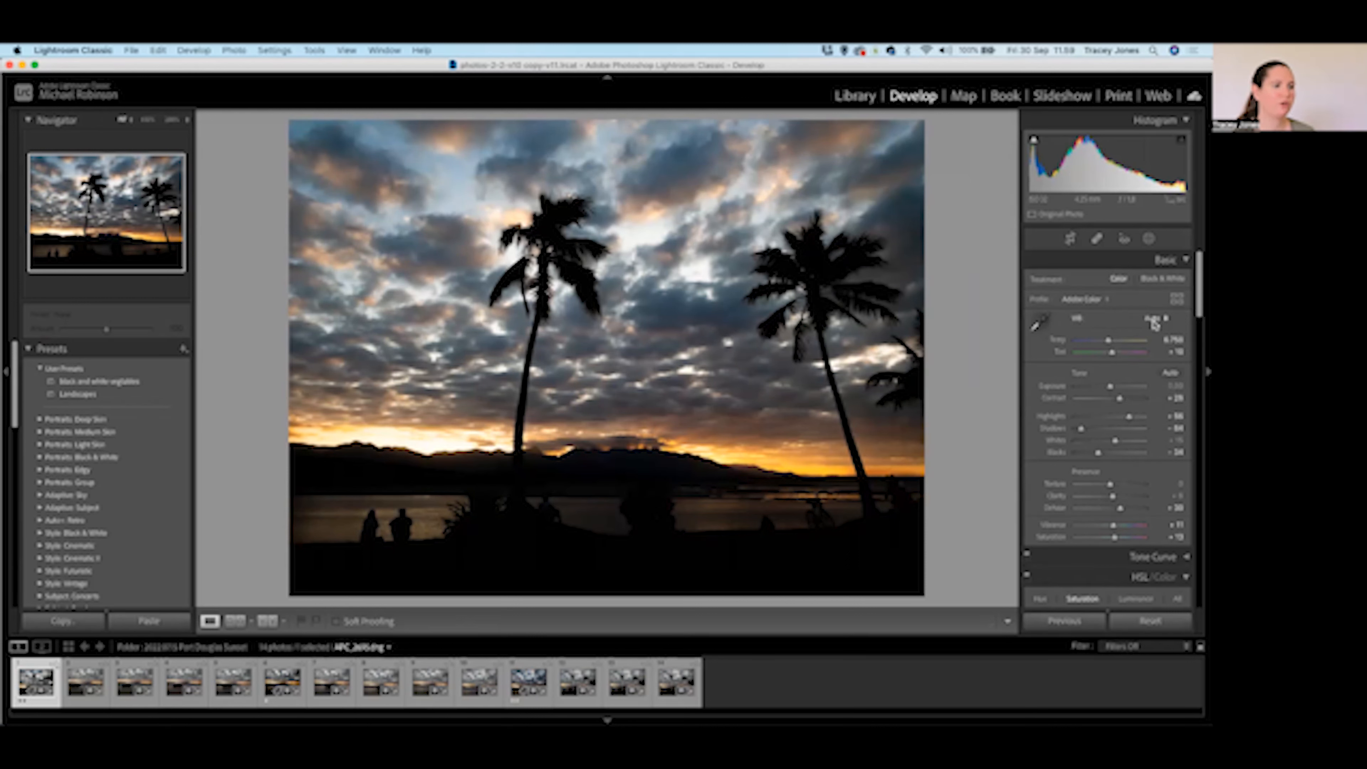
pyautogui.click(1155, 324)
pyautogui.click(1178, 331)
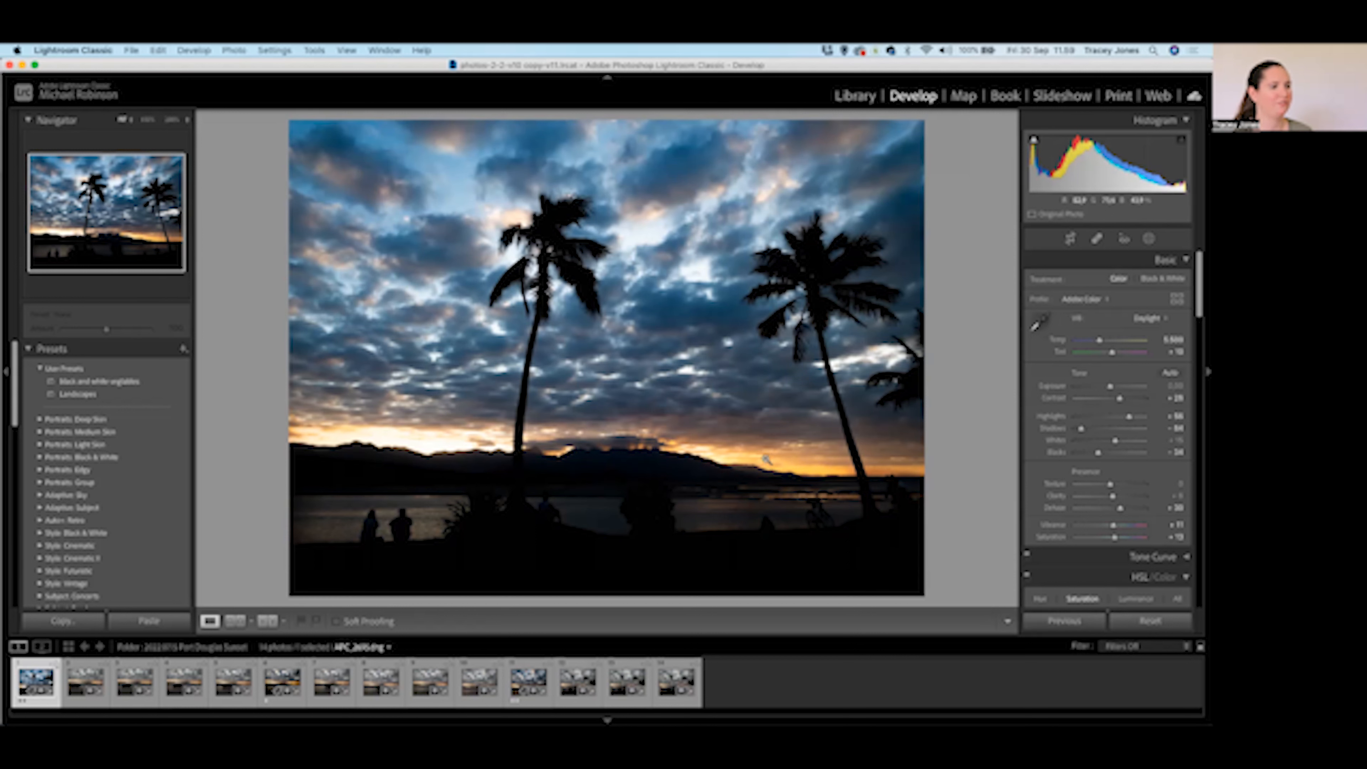
pyautogui.click(1149, 318)
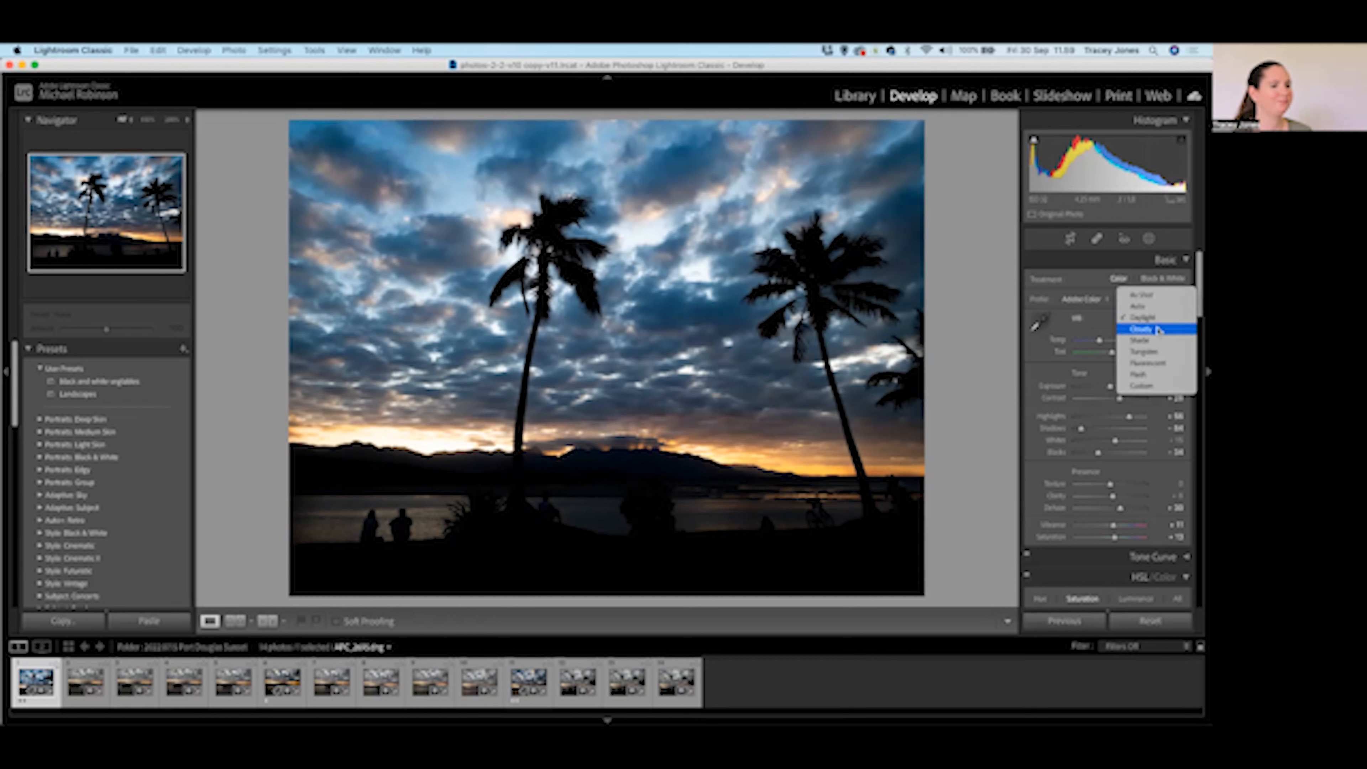
pyautogui.click(1158, 330)
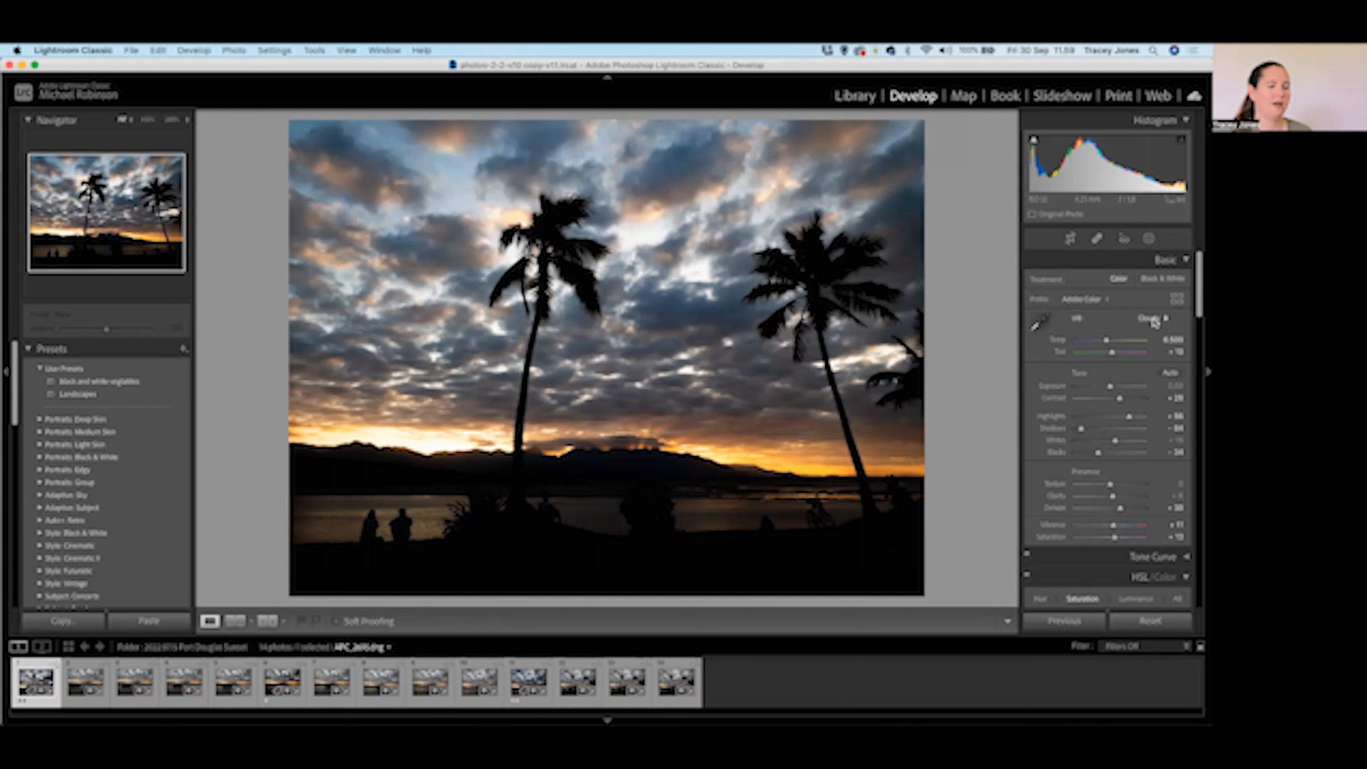
pyautogui.click(1154, 322)
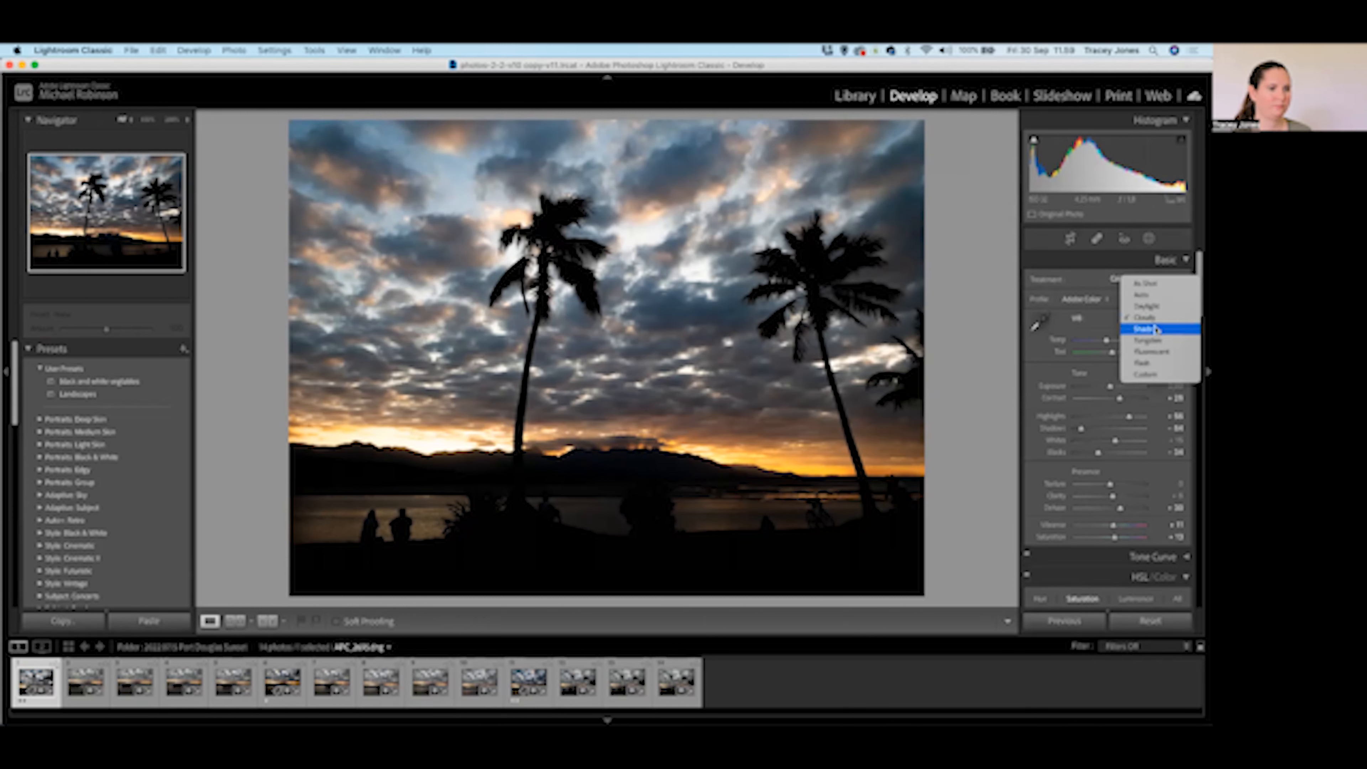
pyautogui.click(1157, 329)
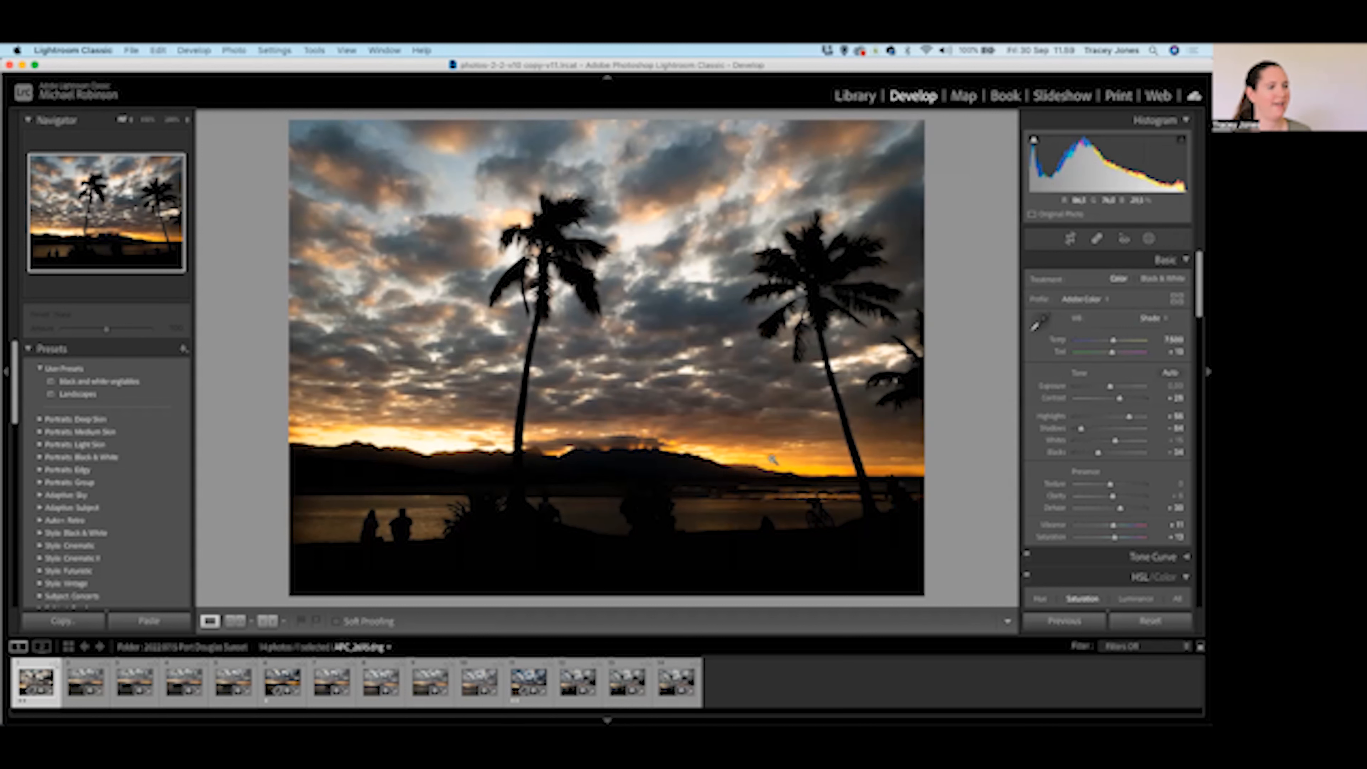
# Try the Tungsten, Fluorescent and Flash white balance presets on the palm tree sunset photo.
pyautogui.click(1154, 319)
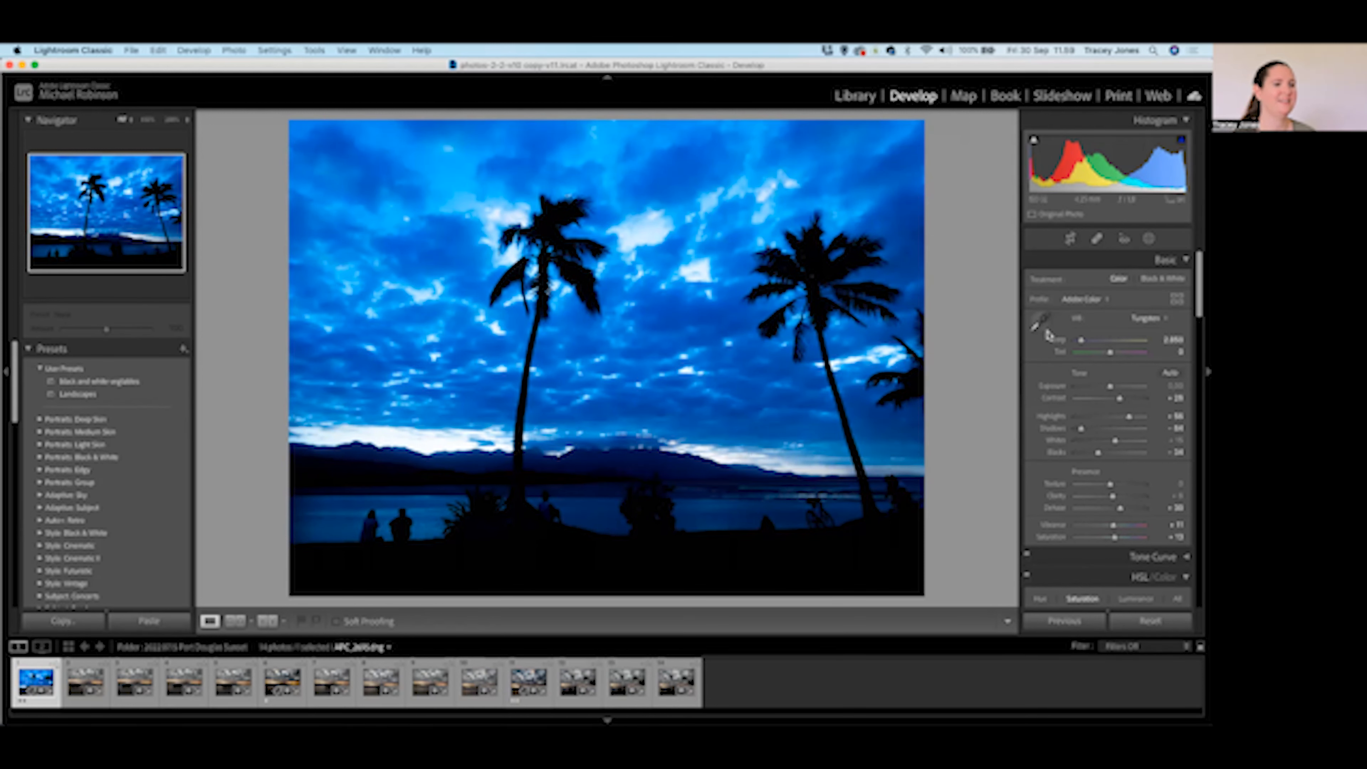
pyautogui.click(1163, 321)
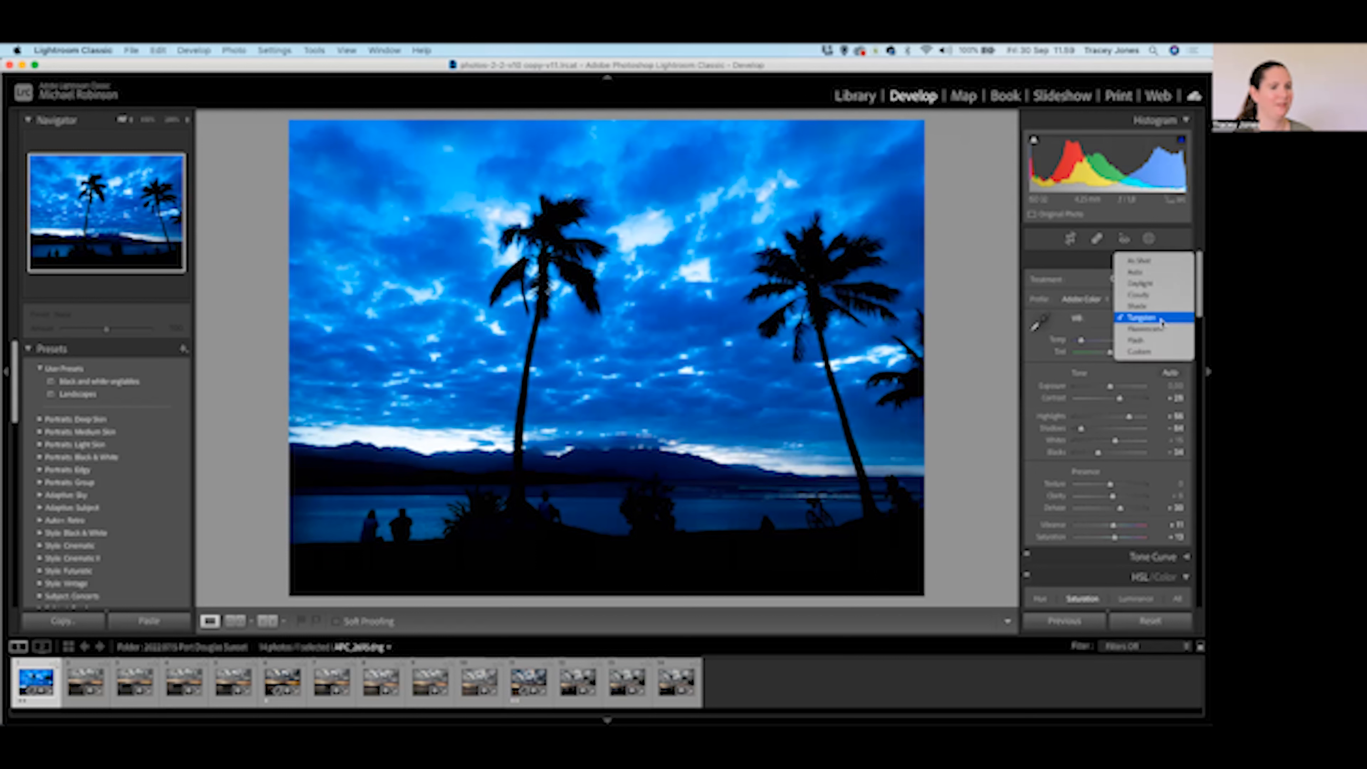
pyautogui.click(1163, 329)
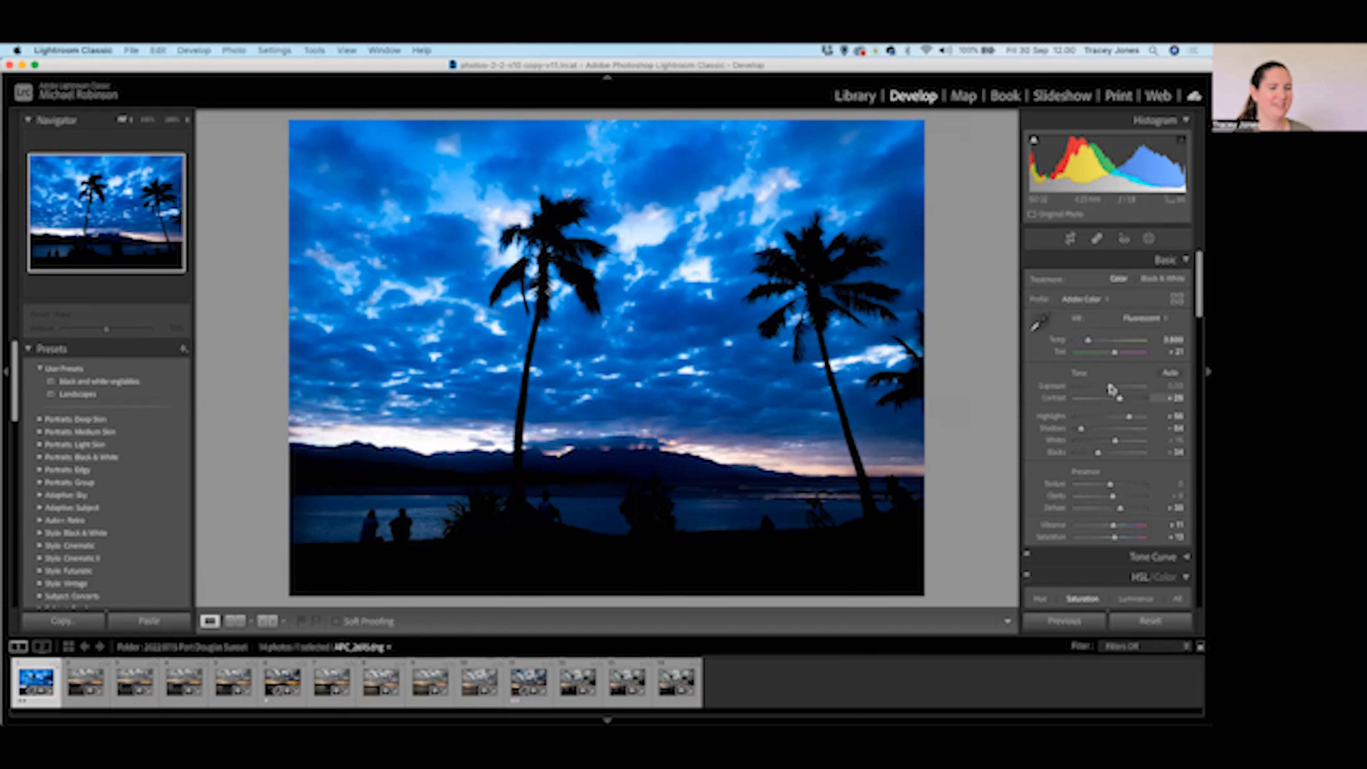
pyautogui.click(1146, 318)
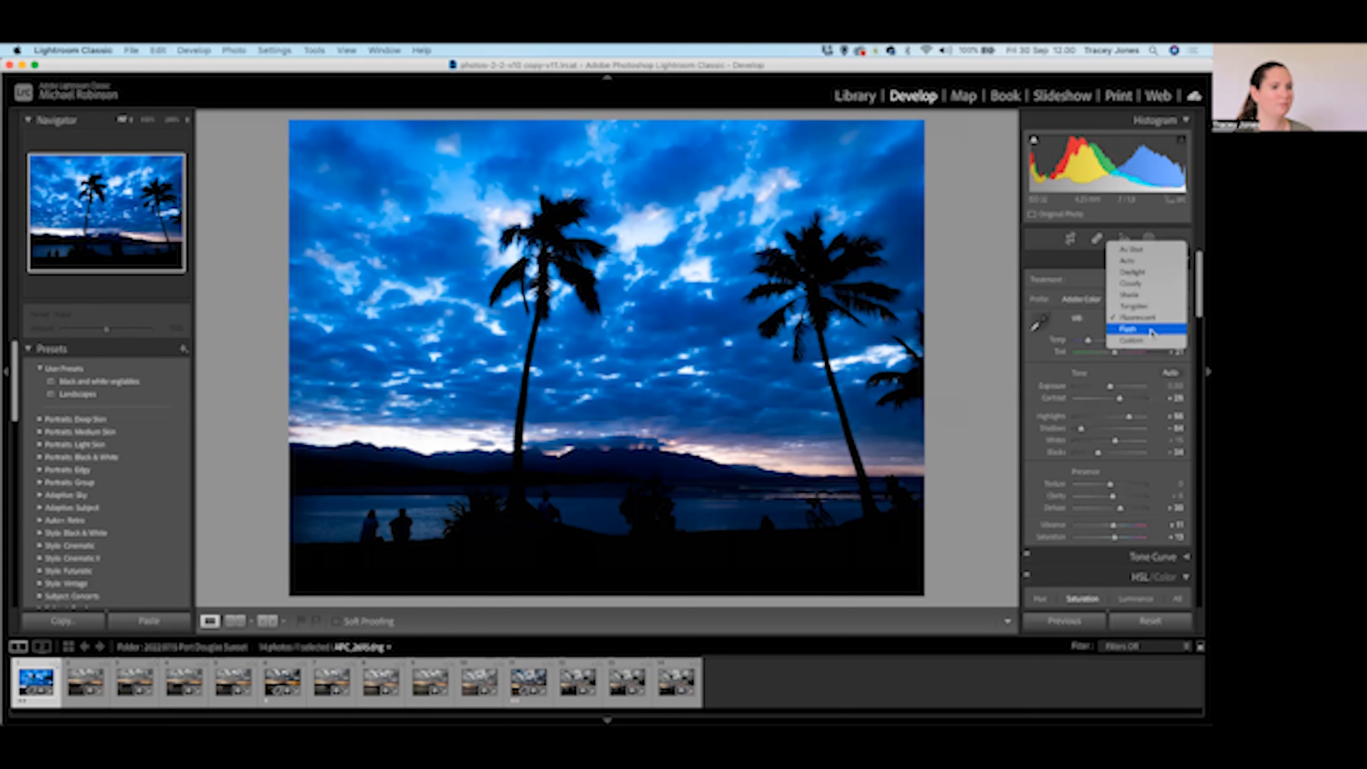
pyautogui.click(1151, 329)
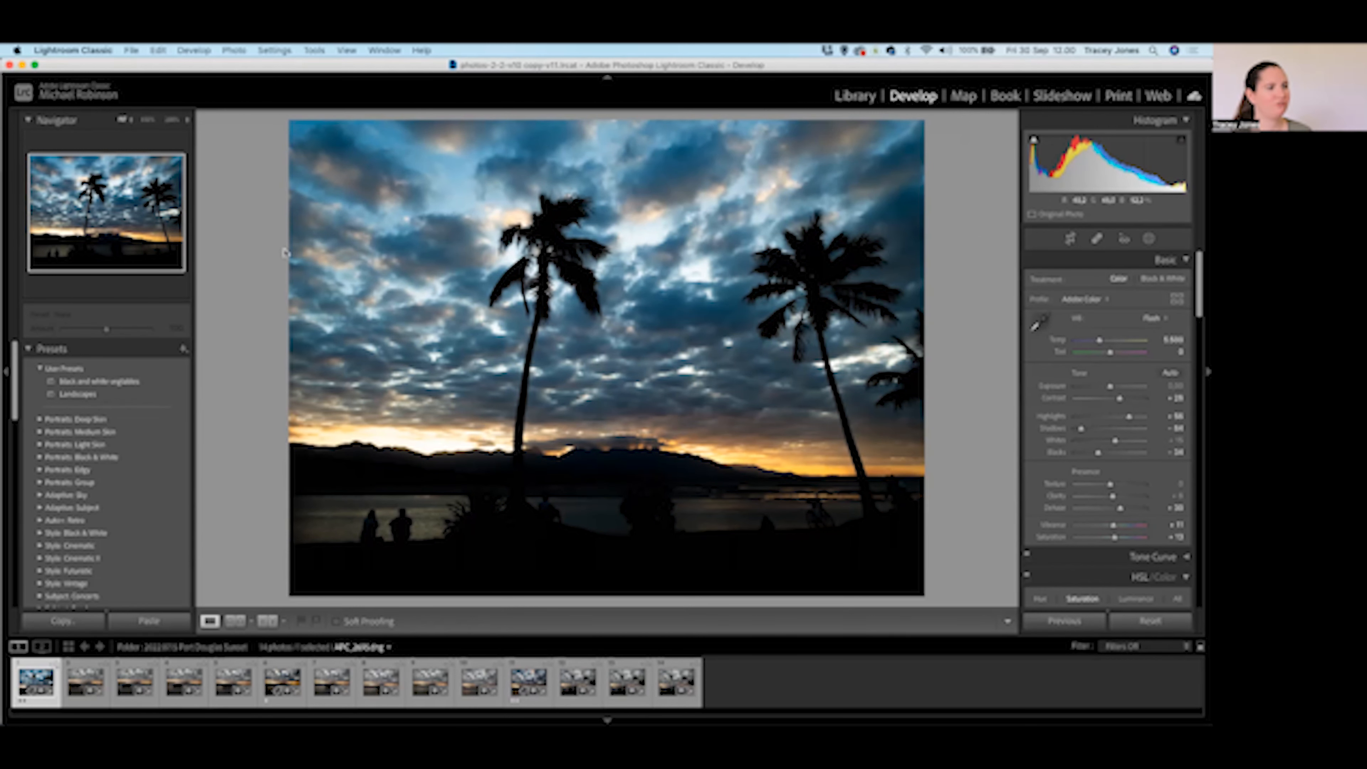
# Set the sunset photo's white balance to Custom and warm its temperature to about 8,950.
pyautogui.click(1153, 317)
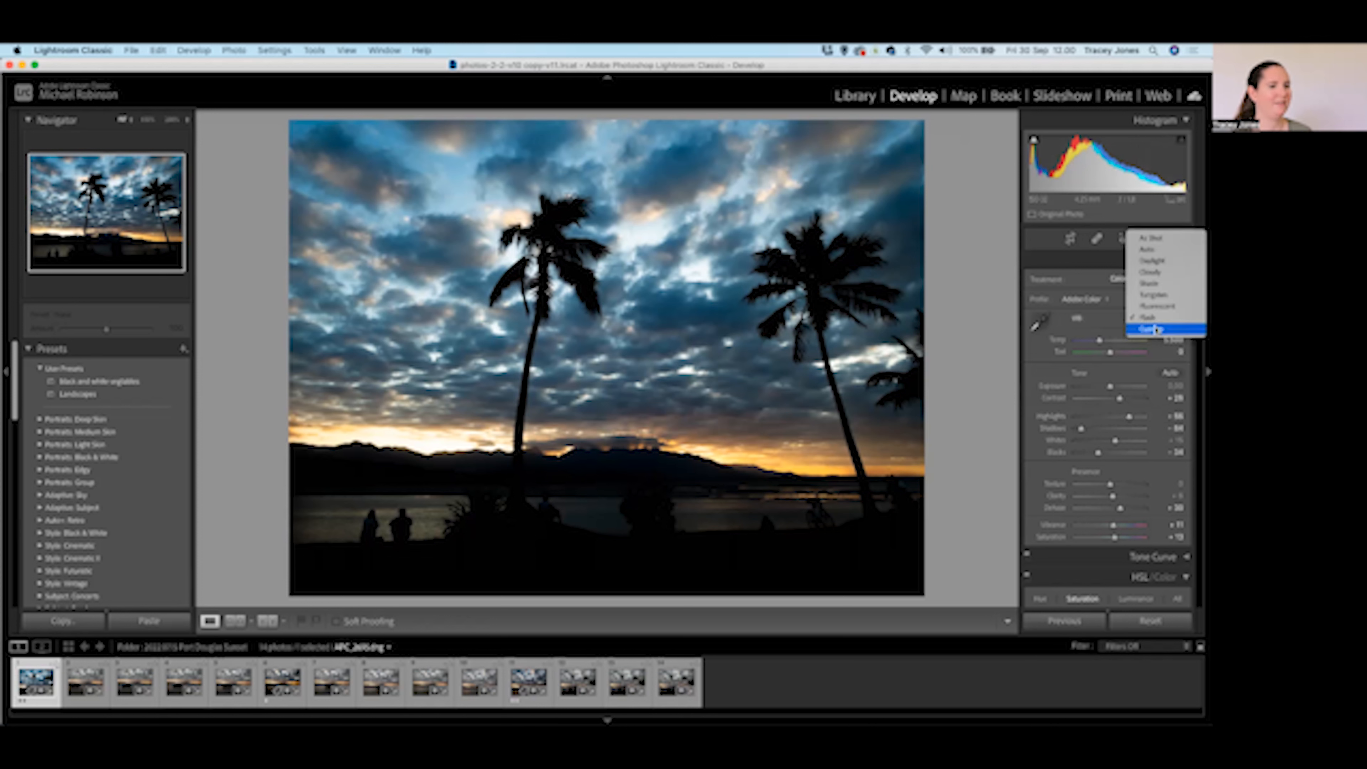
pyautogui.click(1153, 329)
pyautogui.moveTo(1101, 342)
pyautogui.mouseDown()
pyautogui.moveTo(1080, 341)
pyautogui.moveTo(1121, 344)
pyautogui.mouseUp()
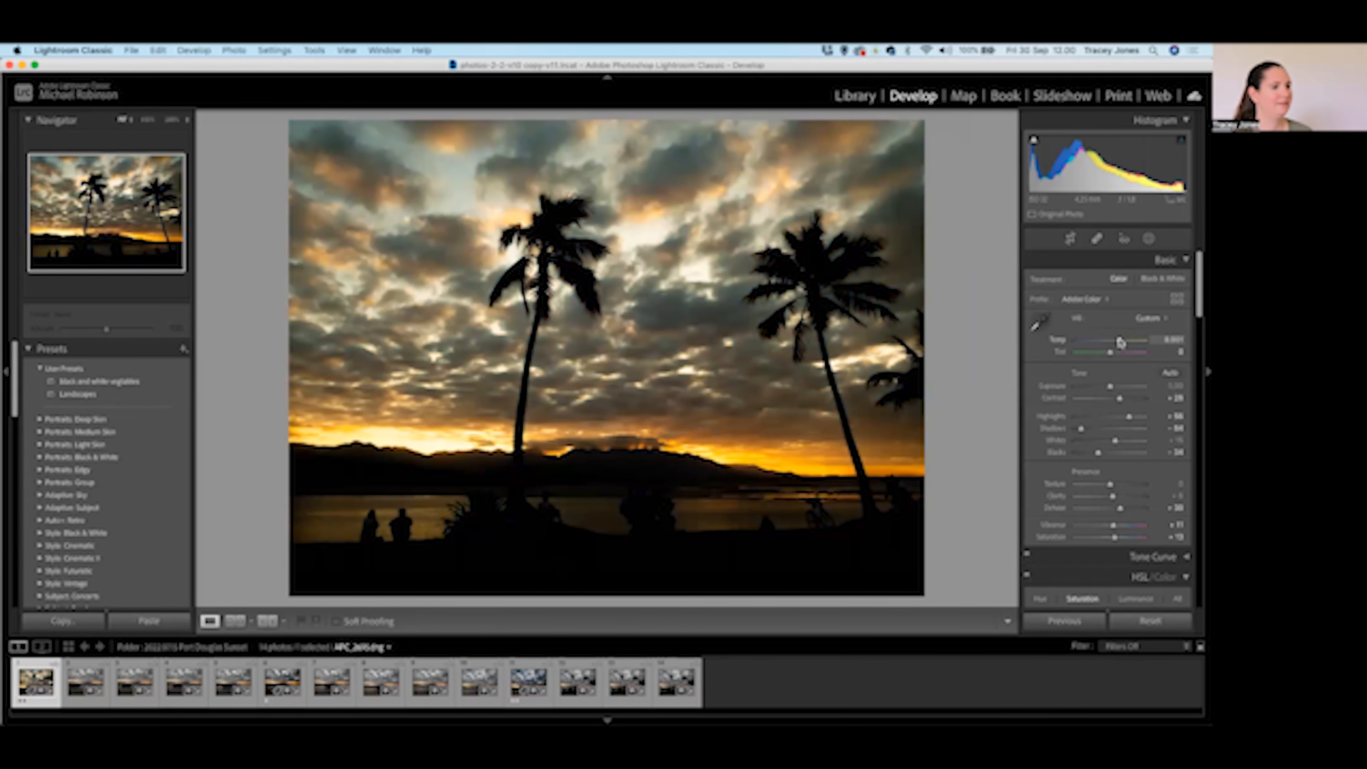
# Shift the sunset photo's tint toward magenta to about +51, and then toward green to about -102.
pyautogui.moveTo(1111, 353); pyautogui.dragTo(1122, 356)
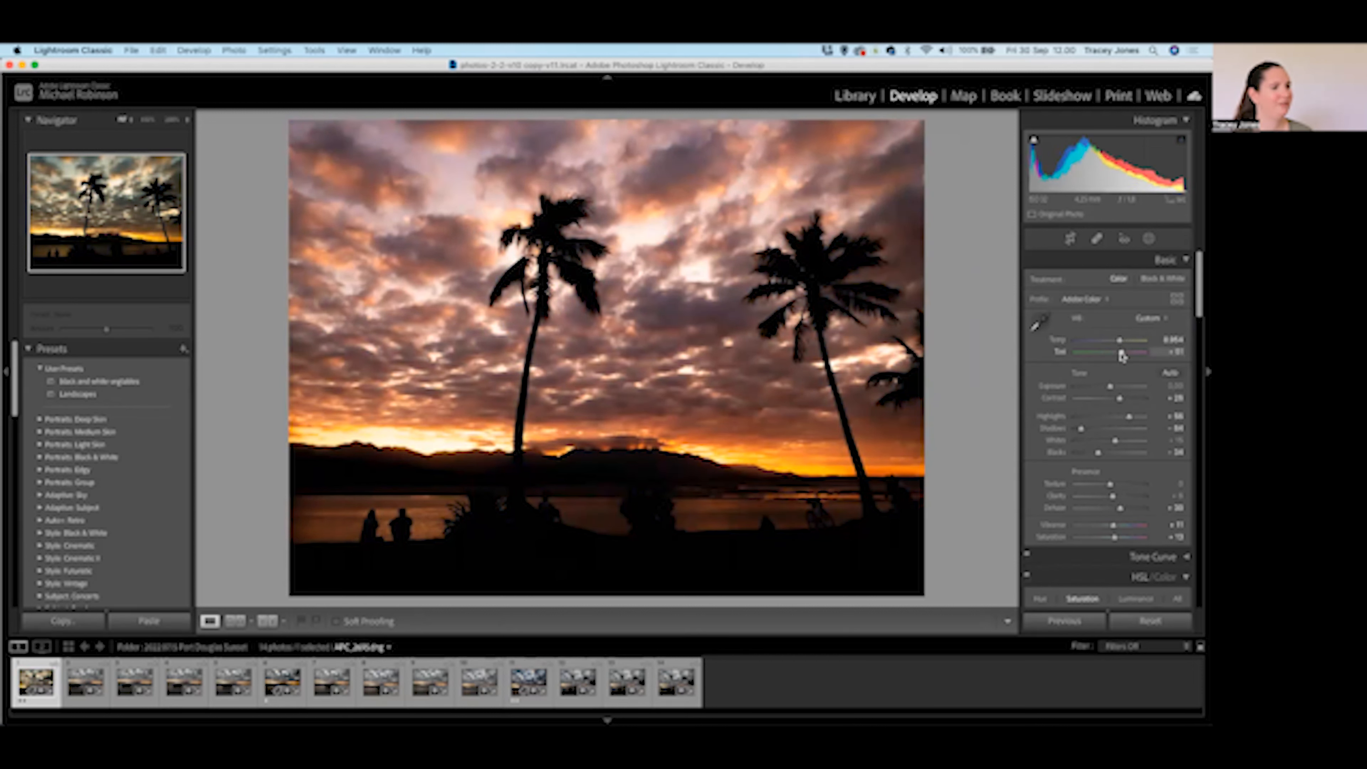
pyautogui.moveTo(1122, 355); pyautogui.dragTo(1091, 356)
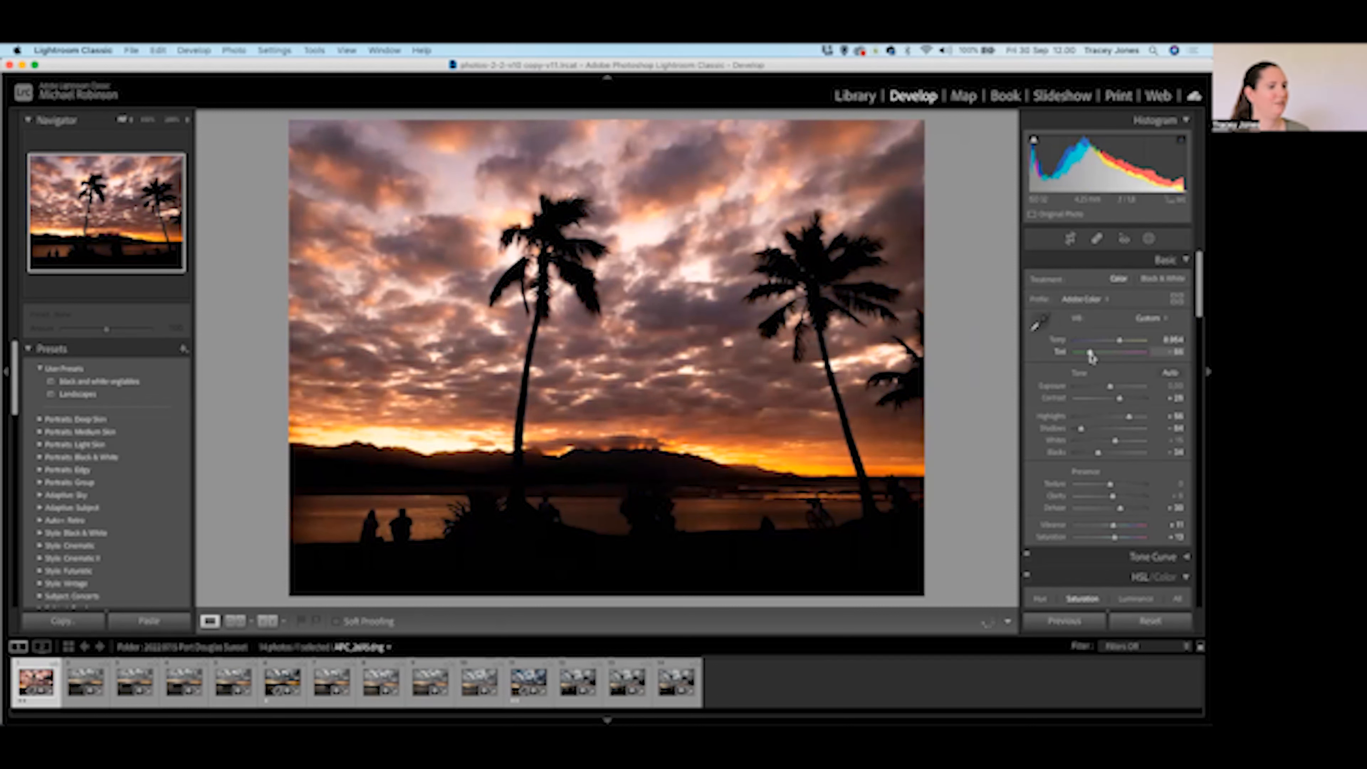
pyautogui.moveTo(1092, 356); pyautogui.dragTo(1088, 357)
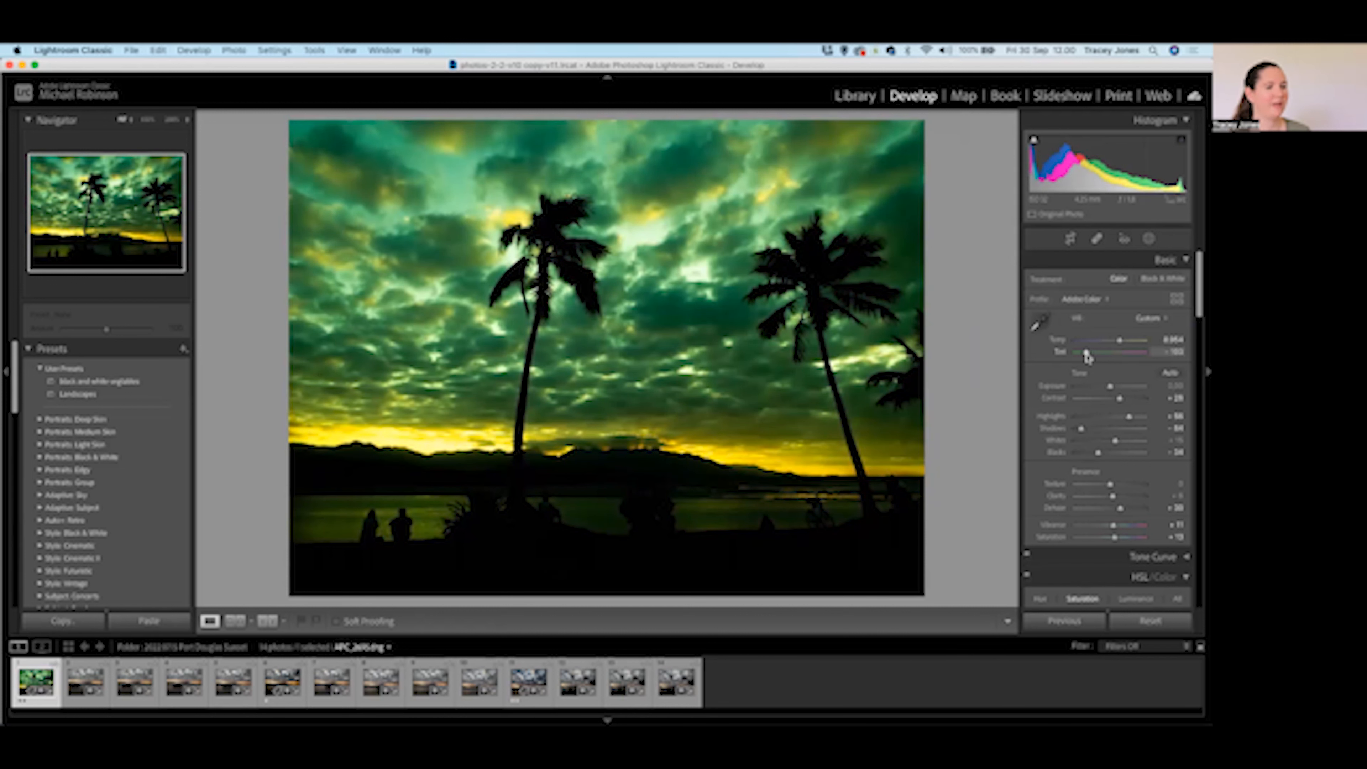
# Bring the sunset photo's tint back to about -11, and sample the right palm's dark crown as neutral with the White Balance Selector.
pyautogui.moveTo(1087, 356); pyautogui.dragTo(1108, 356)
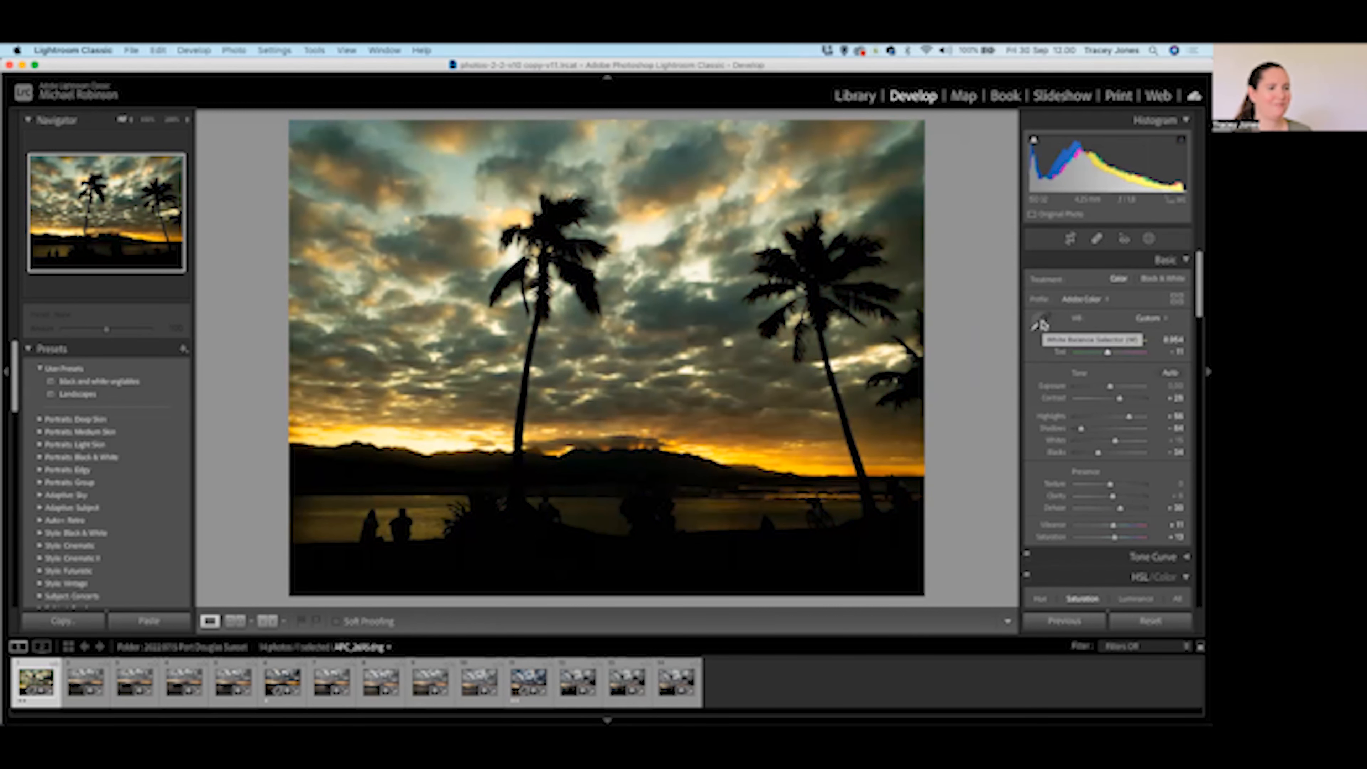
pyautogui.click(1040, 322)
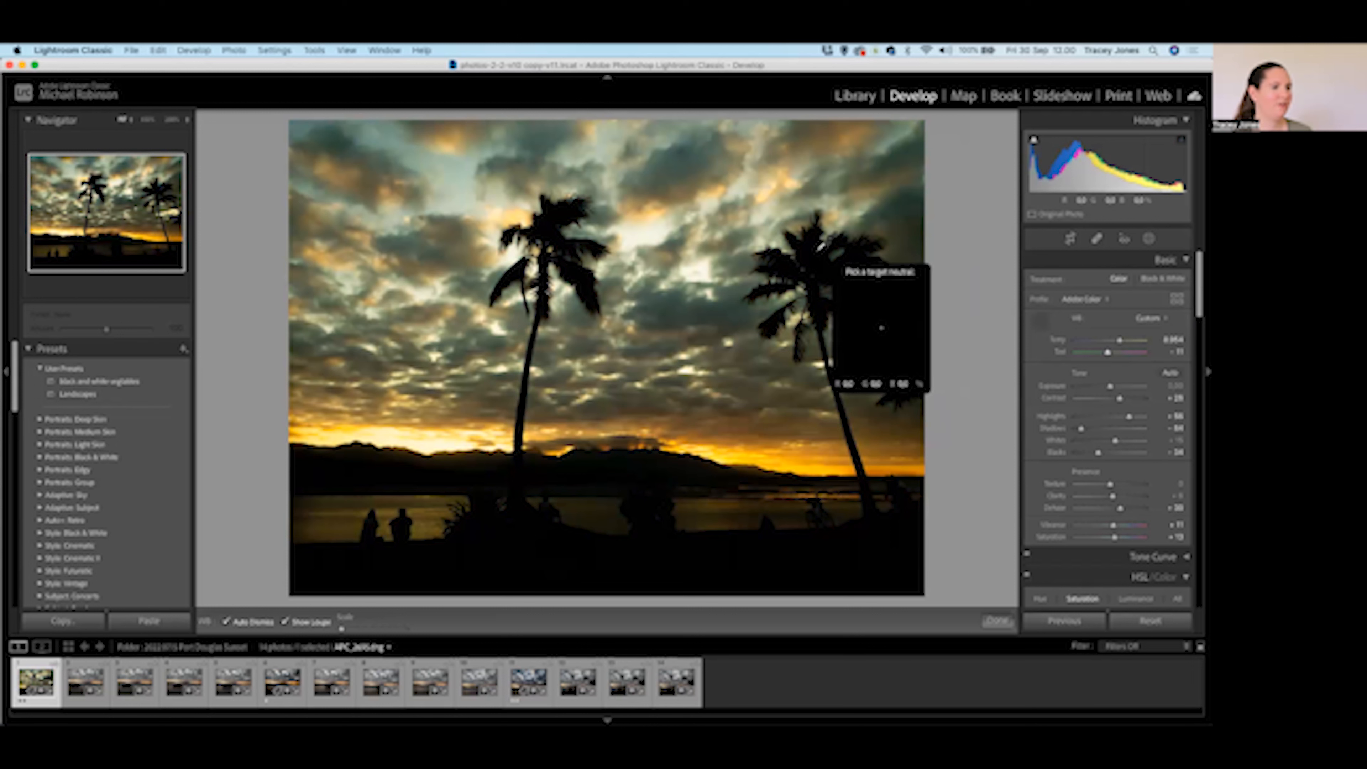
pyautogui.click(817, 251)
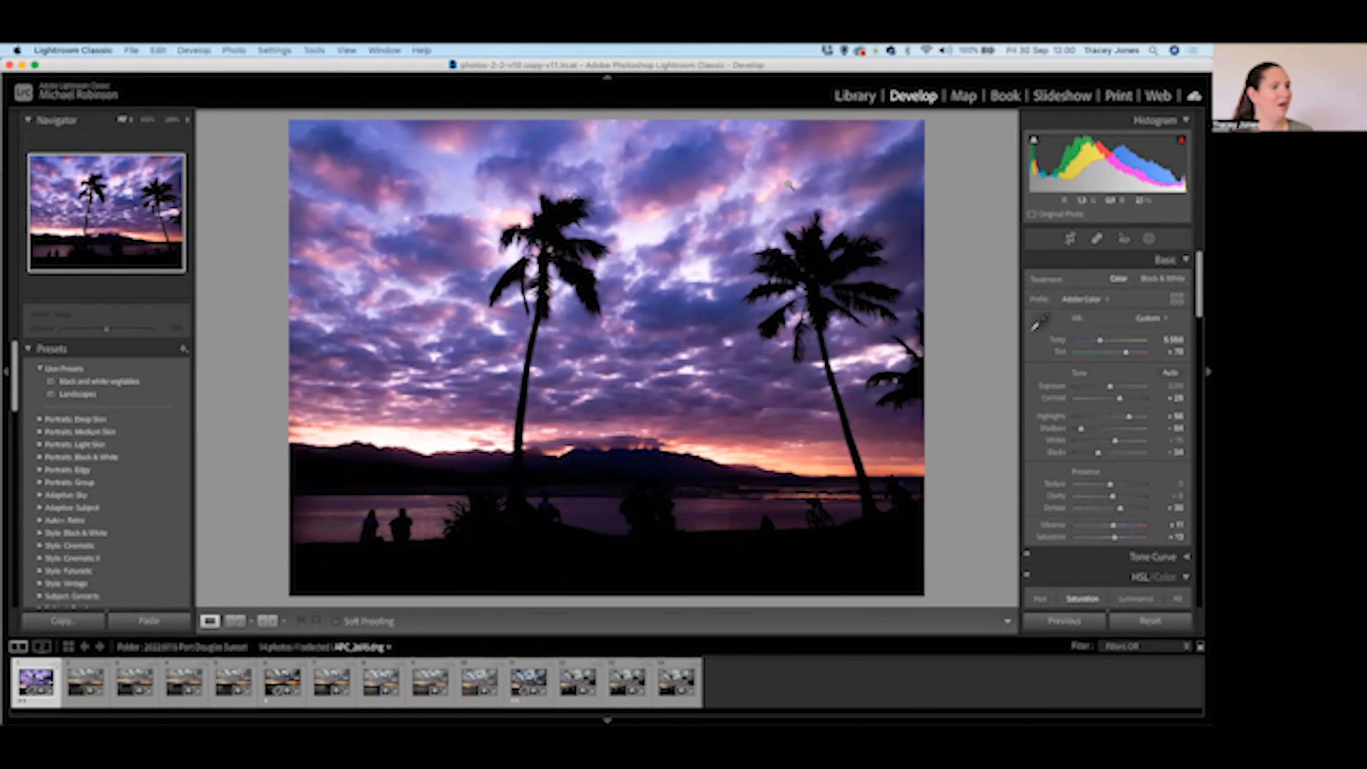
# Sample the bright glow along the horizon and then the water near the shore as neutral targets with the White Balance Selector.
pyautogui.click(1040, 323)
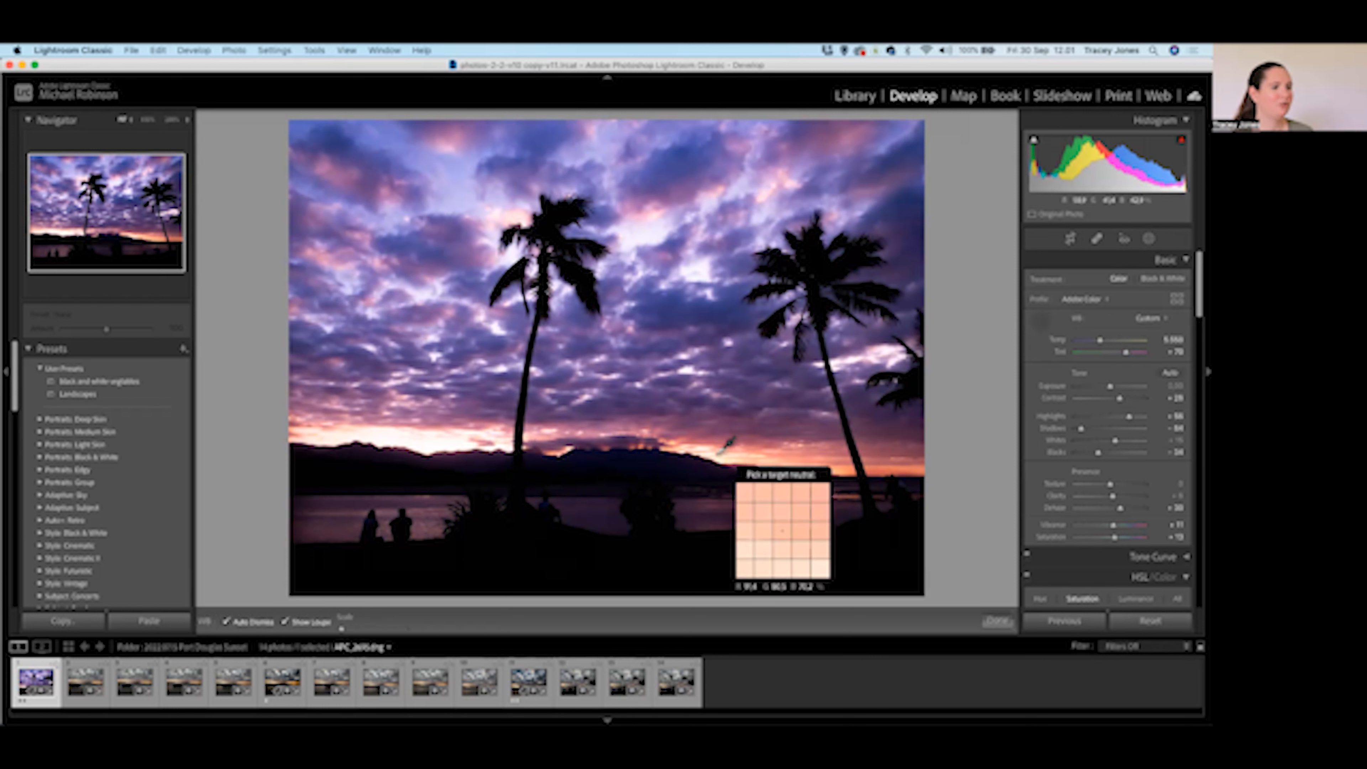
pyautogui.click(713, 452)
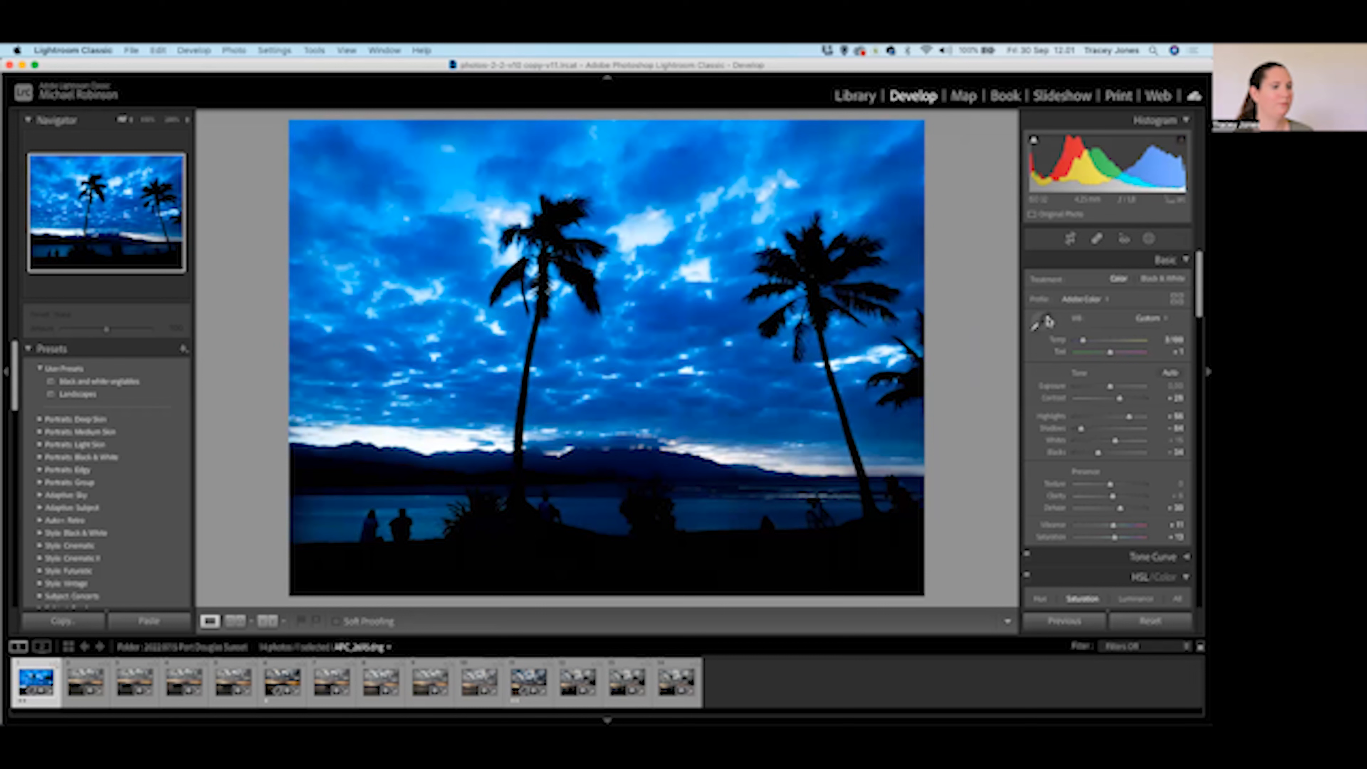
pyautogui.click(1041, 323)
pyautogui.click(437, 504)
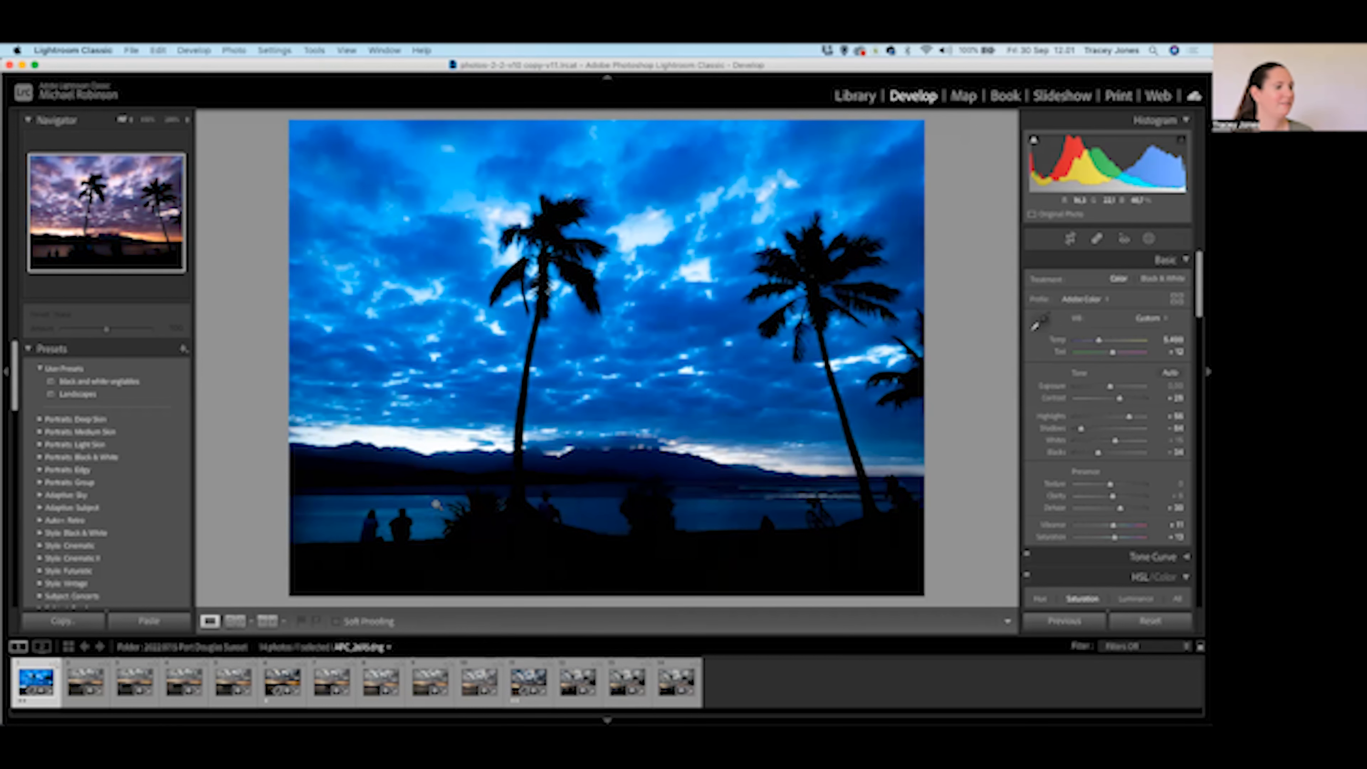